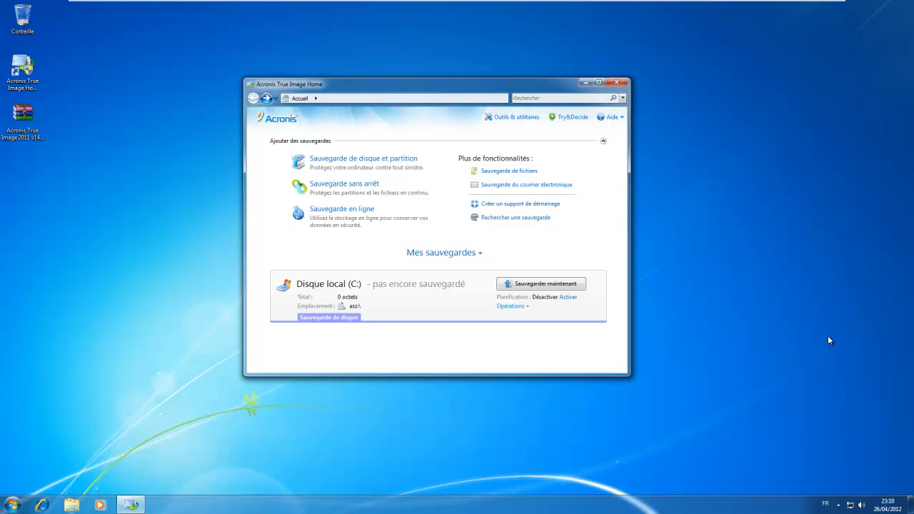
# Open the overview of tools and utilities.
pyautogui.click(514, 118)
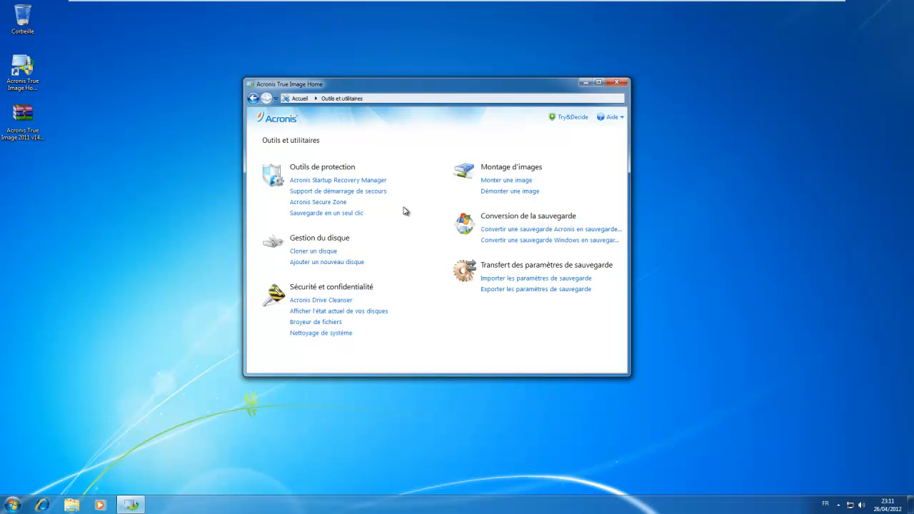
pyautogui.click(336, 205)
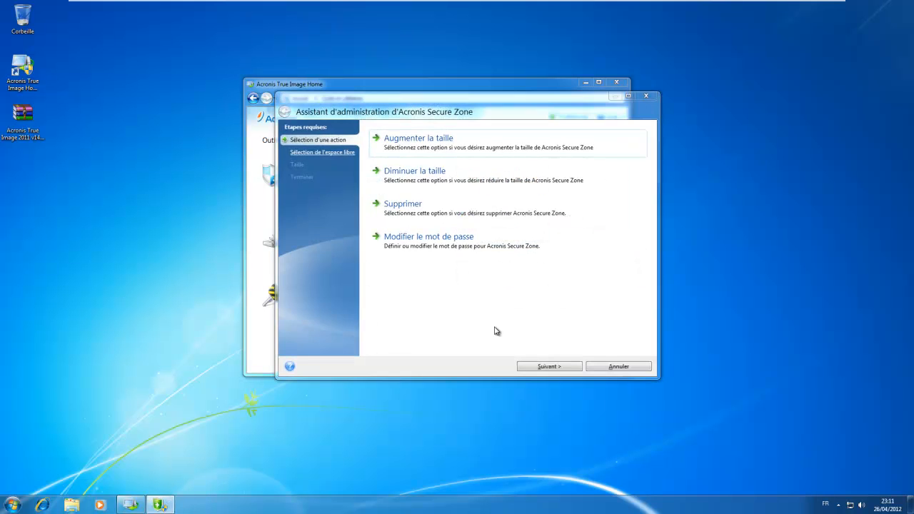
pyautogui.click(441, 215)
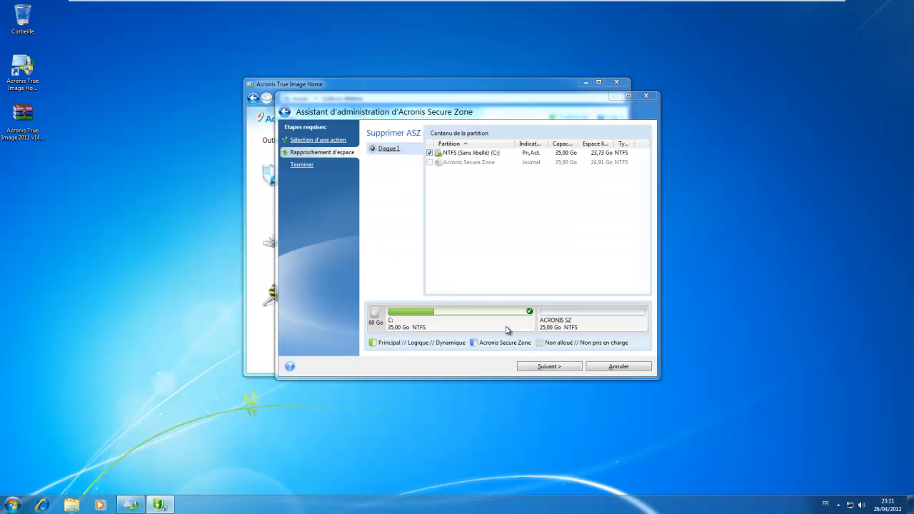
pyautogui.click(553, 367)
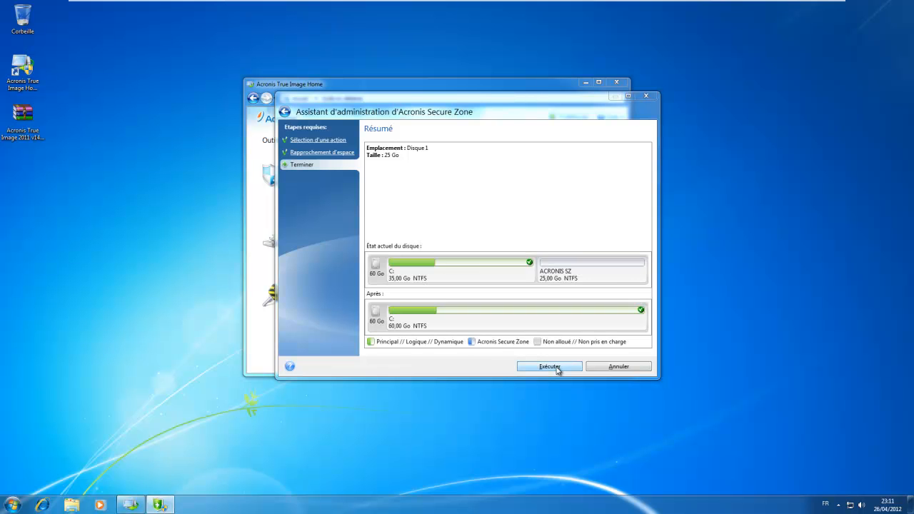
pyautogui.click(617, 367)
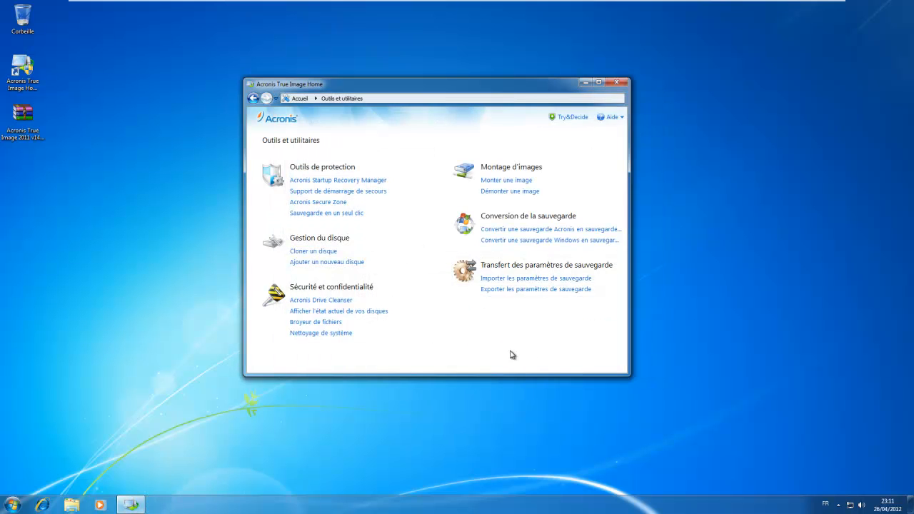
# Delete the Acronis Secure Zone, leaving its space unallocated by keeping partition C: deselected, and dismiss the completion message.
pyautogui.click(324, 203)
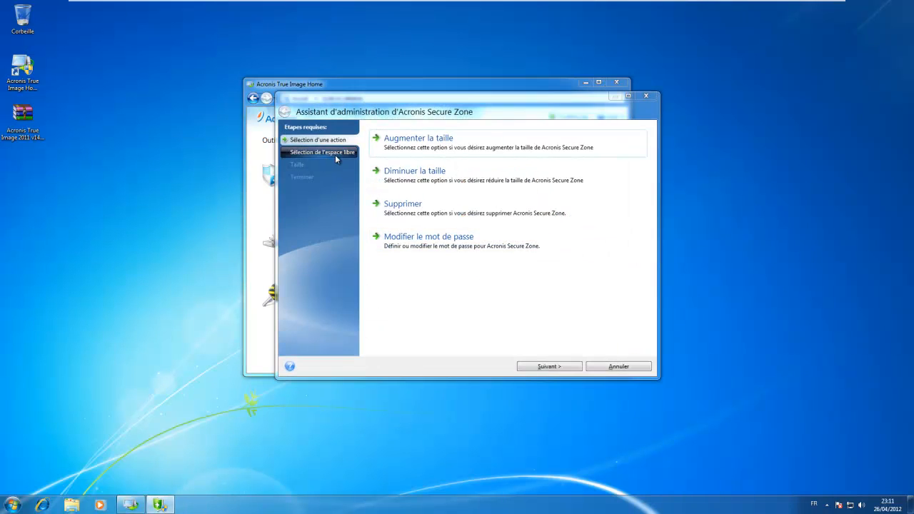
pyautogui.click(420, 221)
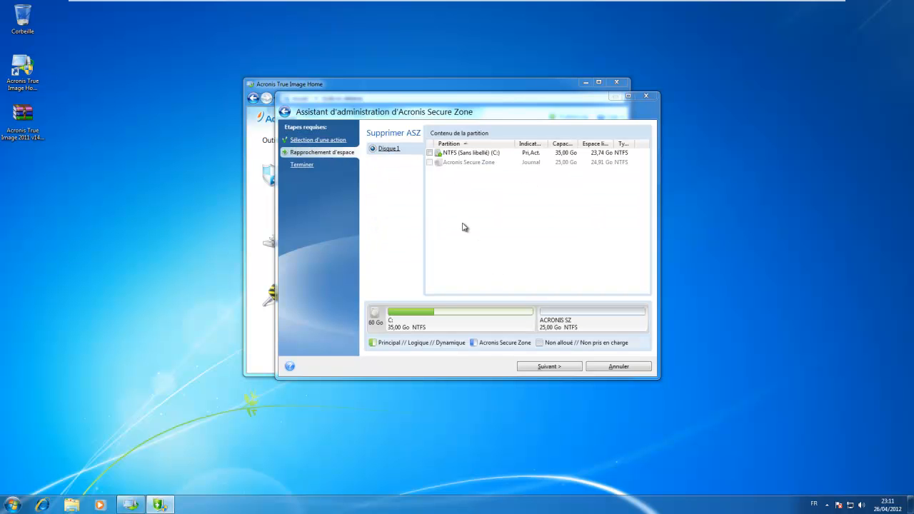
pyautogui.click(429, 154)
pyautogui.click(566, 366)
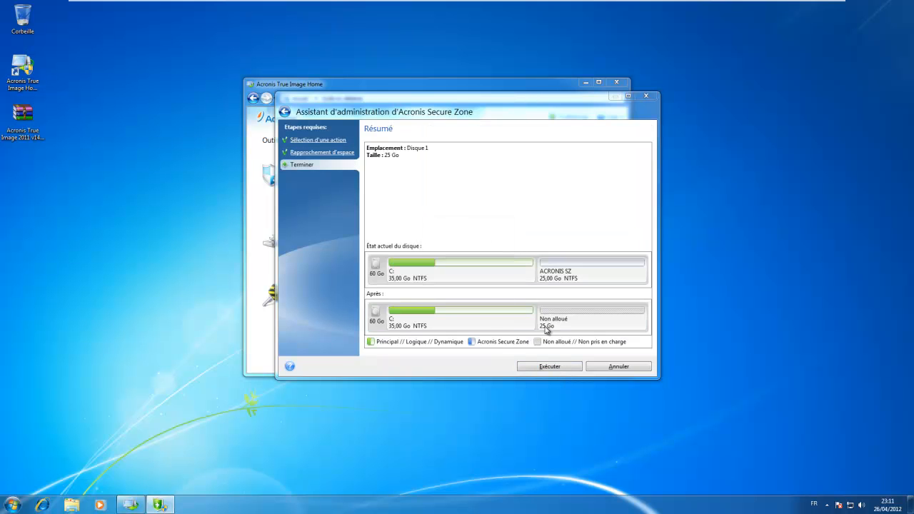
pyautogui.click(548, 367)
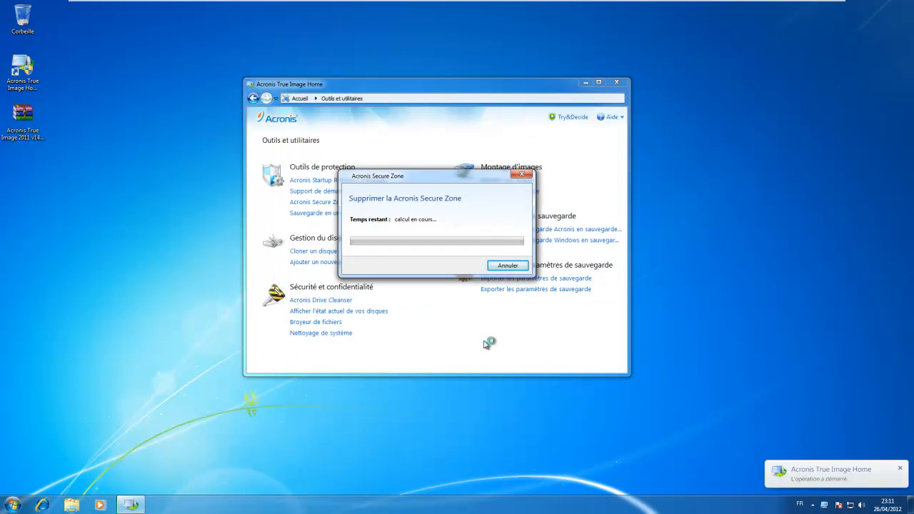
pyautogui.click(387, 203)
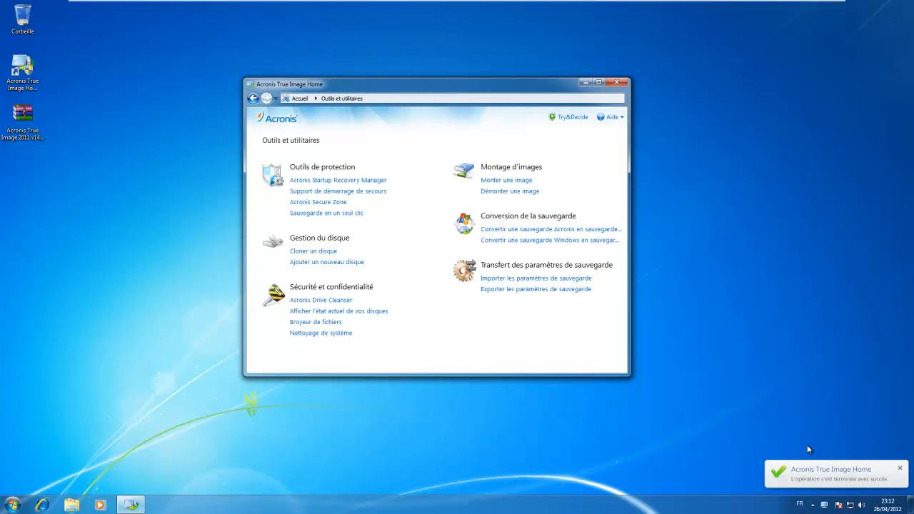
# Start creating an Acronis Secure Zone on Disque 1 using only the unallocated space, with partition C: deselected.
pyautogui.click(537, 277)
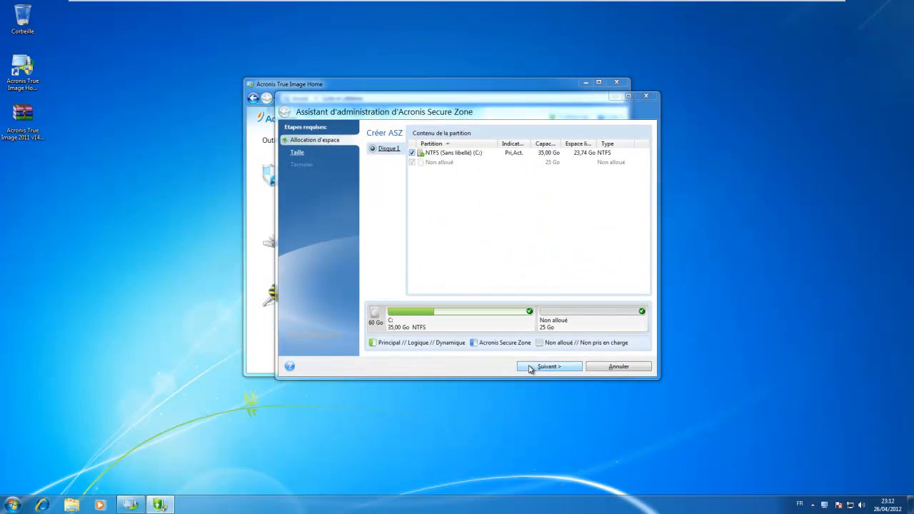
pyautogui.press('super')
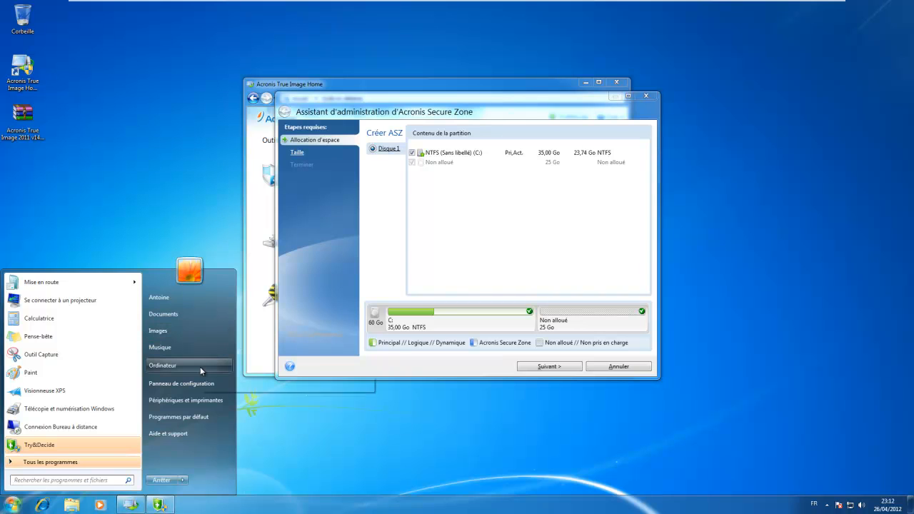
pyautogui.rightClick(200, 366)
pyautogui.press('Escape')
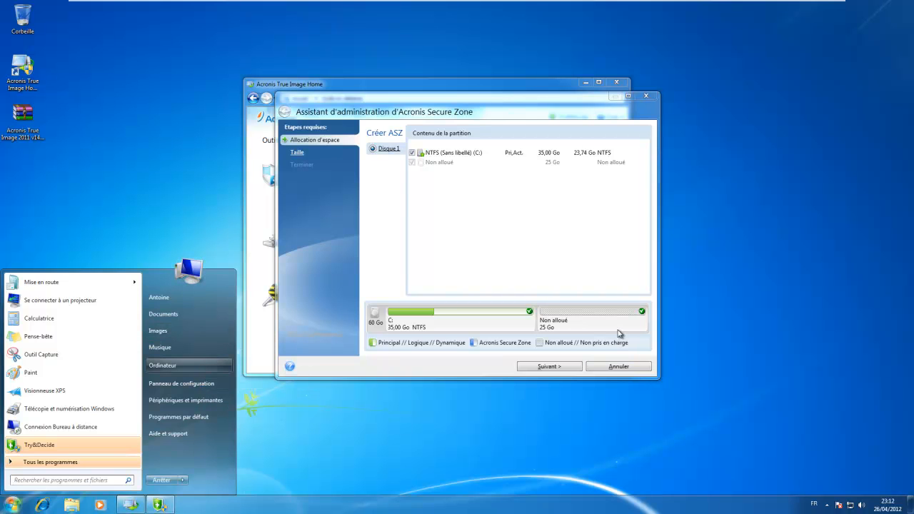
pyautogui.click(411, 153)
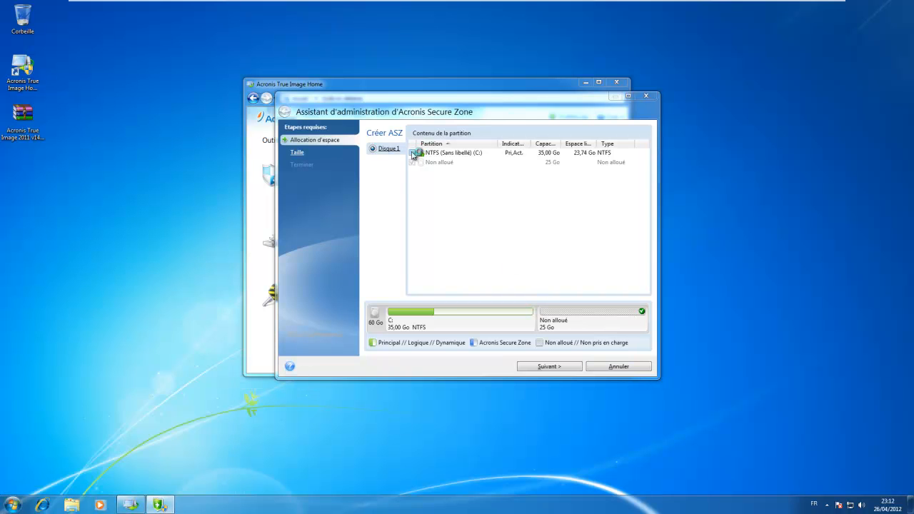
pyautogui.click(549, 366)
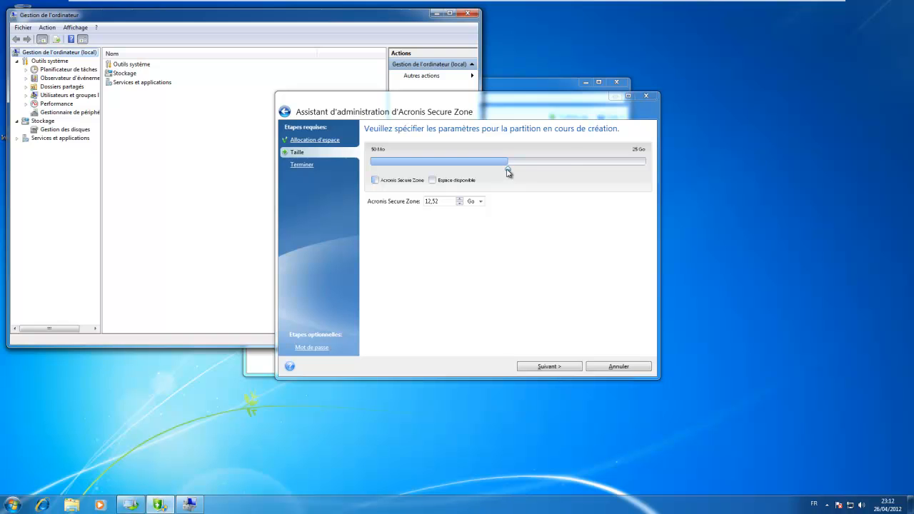
# Set the new Secure Zone to the maximum size of 25 Go, close Computer Management, and run the creation without a password.
pyautogui.moveTo(511, 169); pyautogui.dragTo(726, 182)
pyautogui.click(463, 15)
pyautogui.click(463, 15)
pyautogui.click(550, 366)
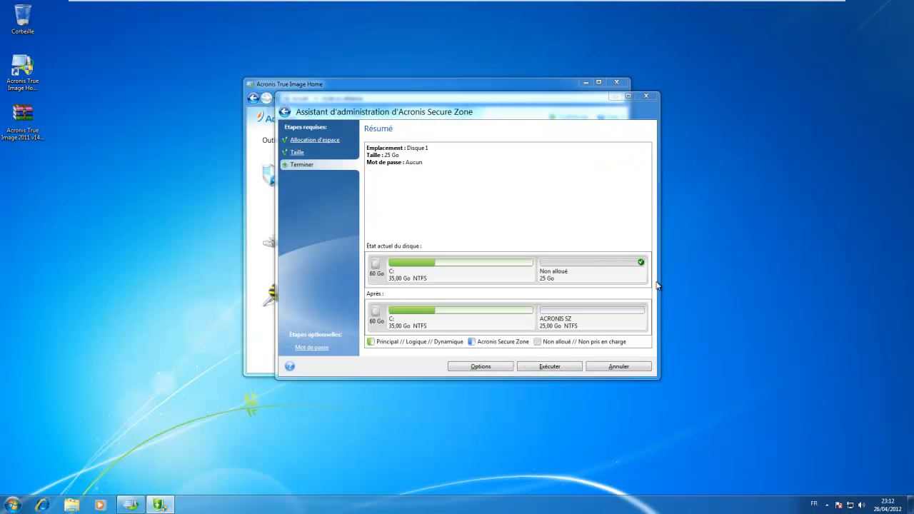
pyautogui.click(548, 367)
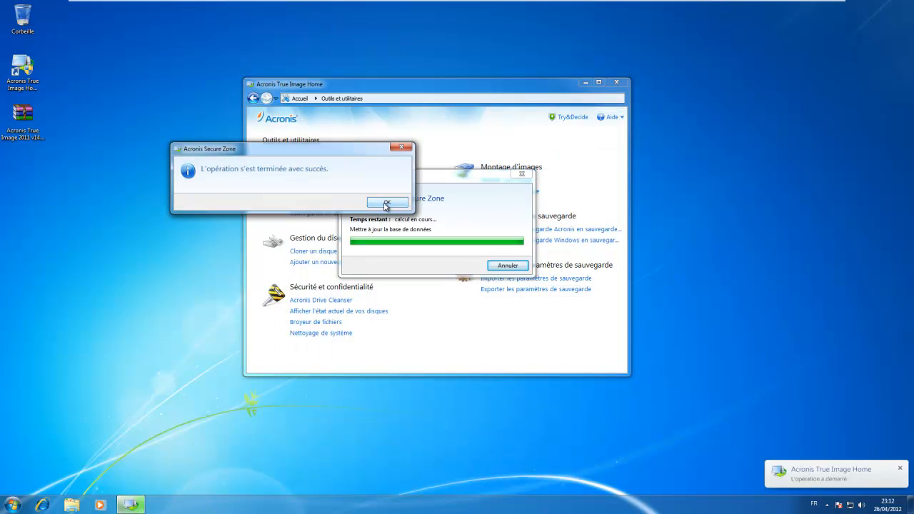
pyautogui.click(385, 204)
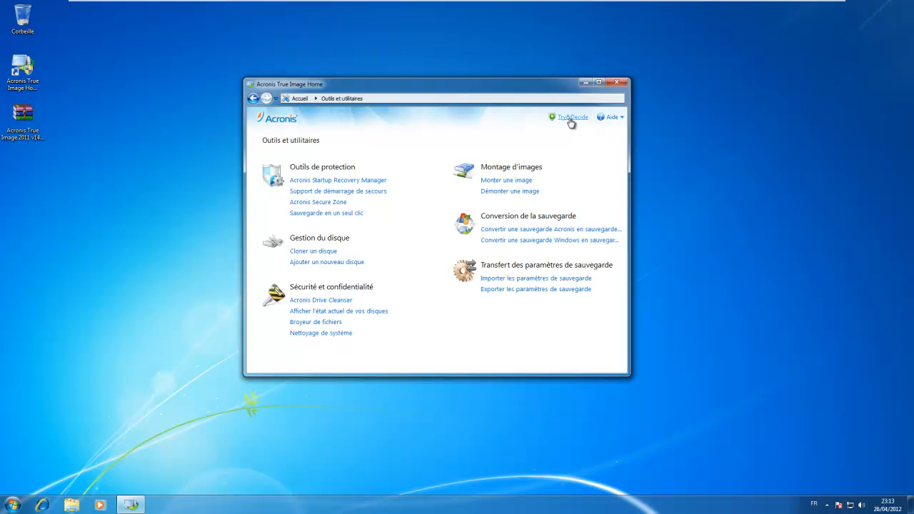
# Start a new file backup from the home page and browse the folders of Disque local (C:) in its source tree.
pyautogui.click(294, 98)
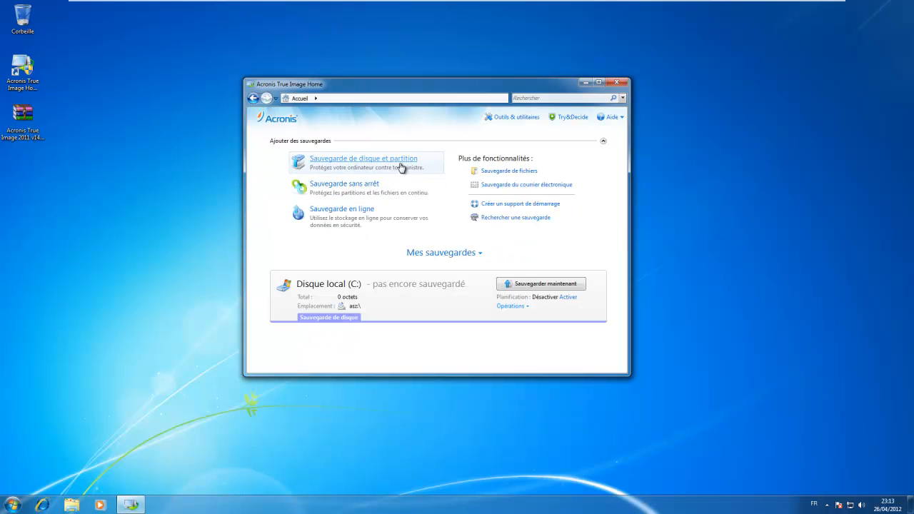
pyautogui.click(499, 174)
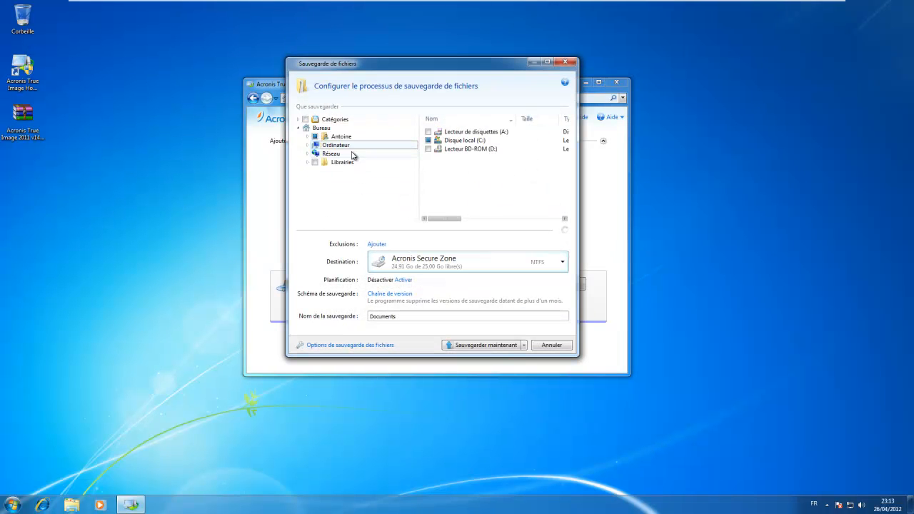
pyautogui.doubleClick(341, 147)
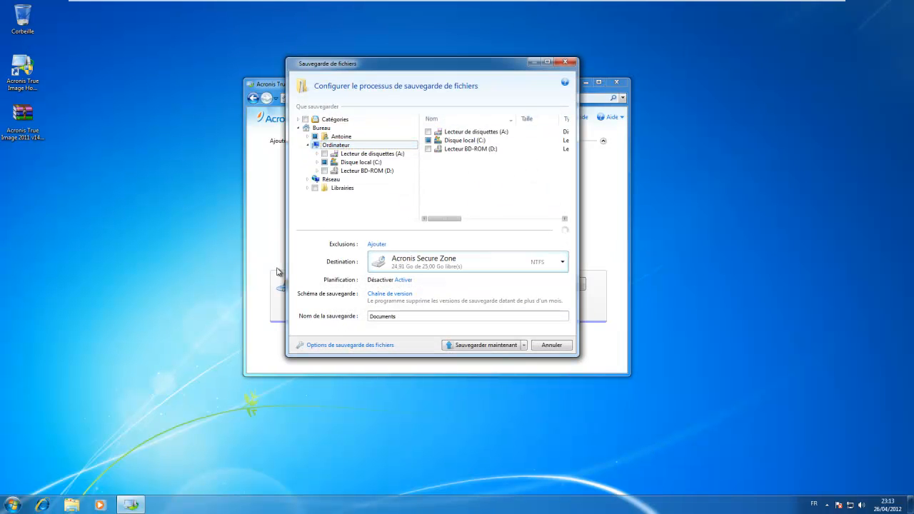
pyautogui.doubleClick(354, 165)
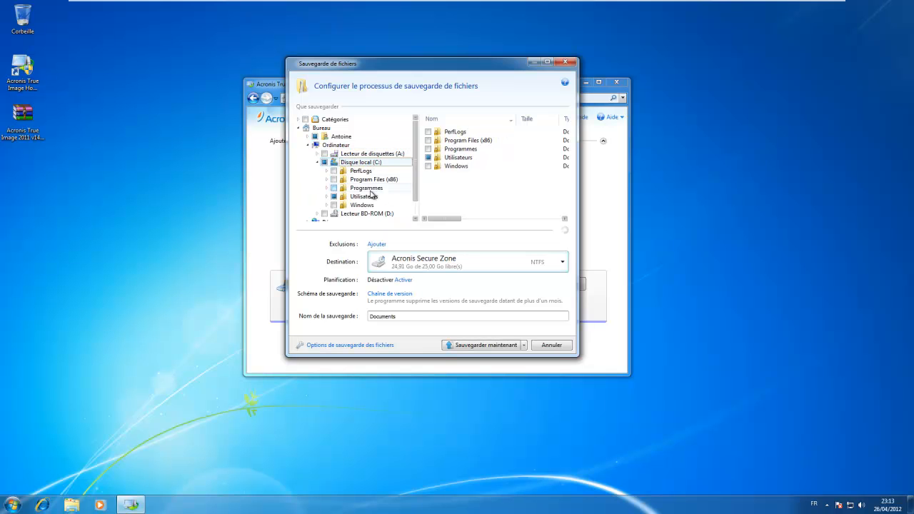
pyautogui.doubleClick(353, 162)
pyautogui.click(342, 146)
pyautogui.doubleClick(341, 146)
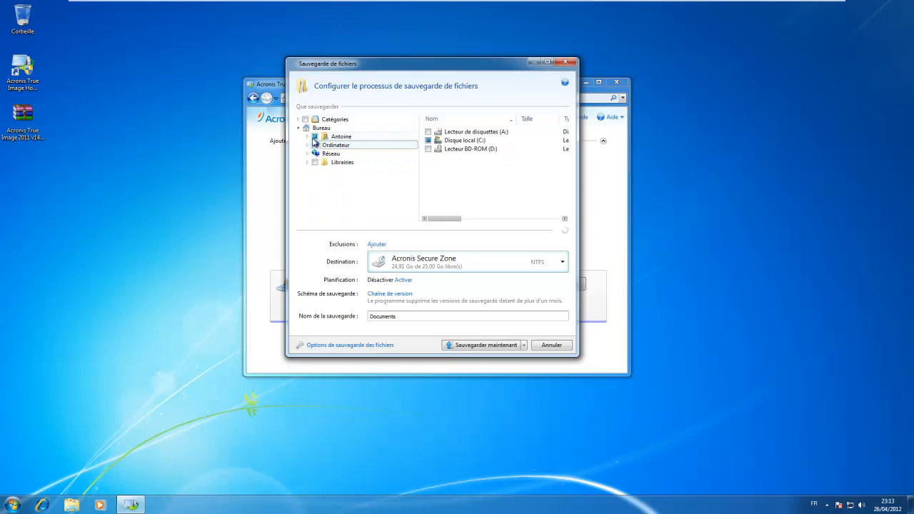
# Replace Mes documents with the Acronis True Image 2011 archive from Bureau as backup source, and run the backup to Acronis Secure Zone.
pyautogui.doubleClick(340, 137)
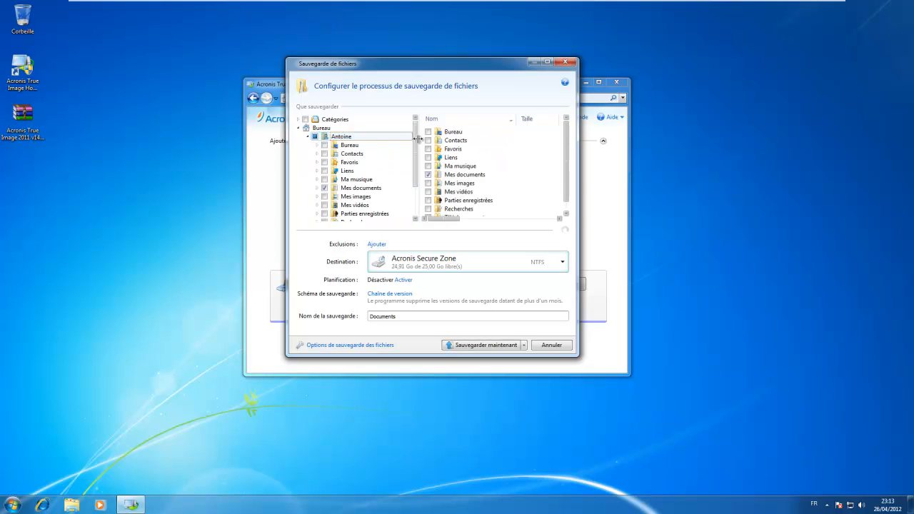
pyautogui.click(325, 187)
pyautogui.click(355, 147)
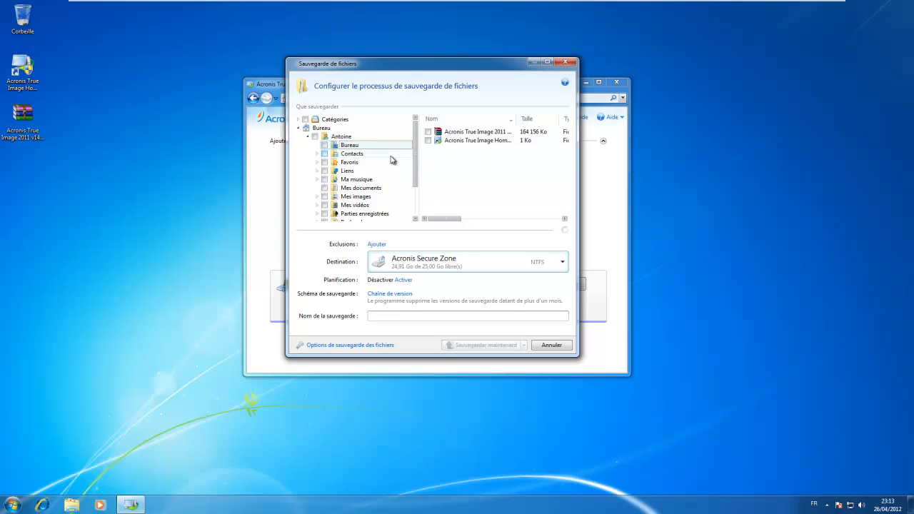
pyautogui.click(428, 132)
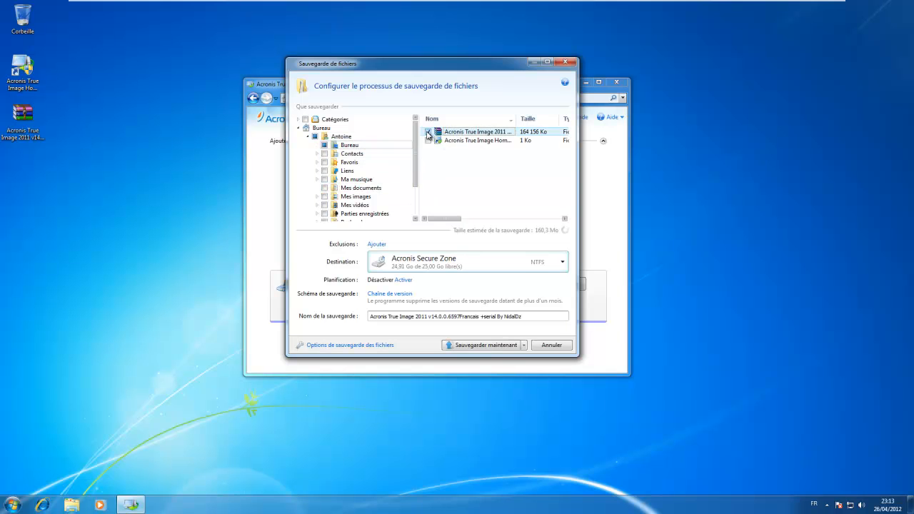
pyautogui.click(476, 347)
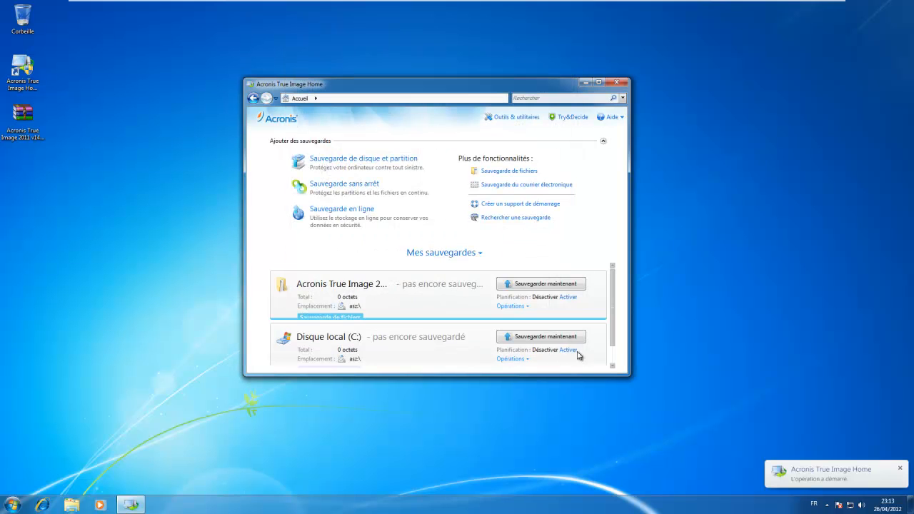
pyautogui.moveTo(614, 300); pyautogui.dragTo(612, 324)
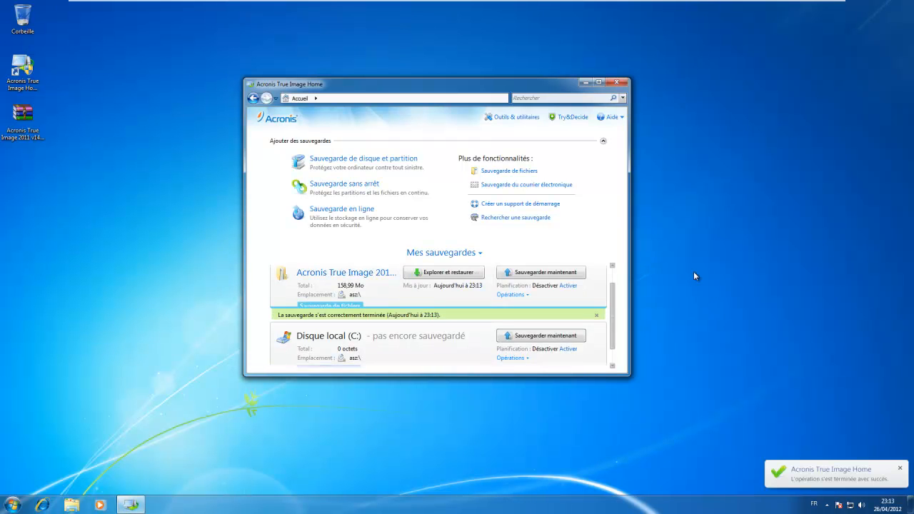
pyautogui.scroll(1, 616, 294)
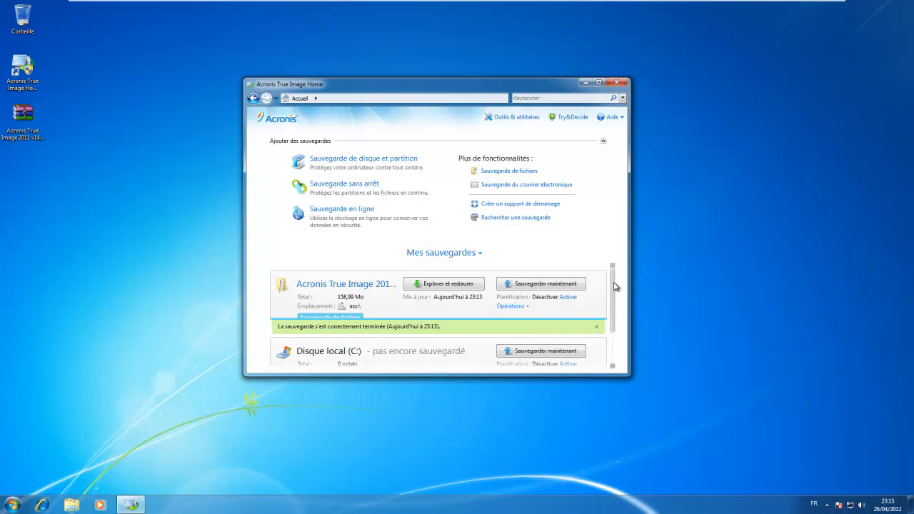
pyautogui.click(365, 169)
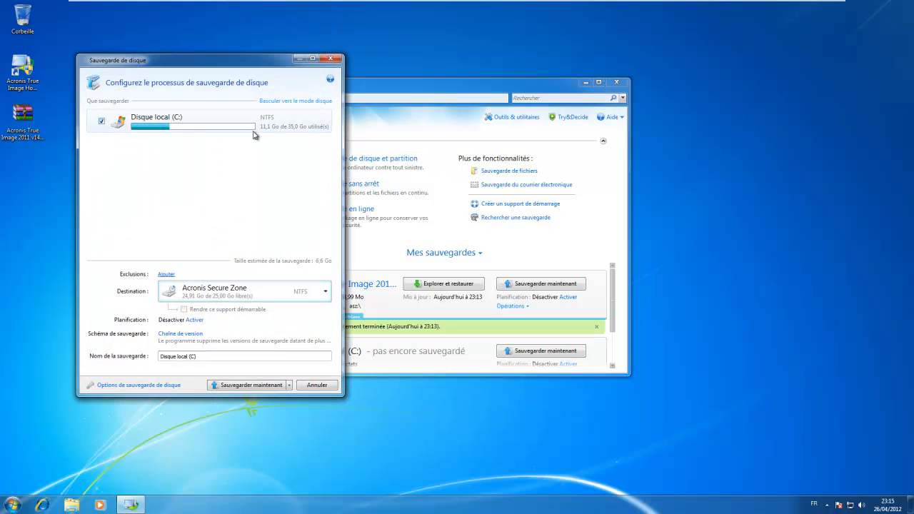
pyautogui.click(290, 101)
pyautogui.click(291, 102)
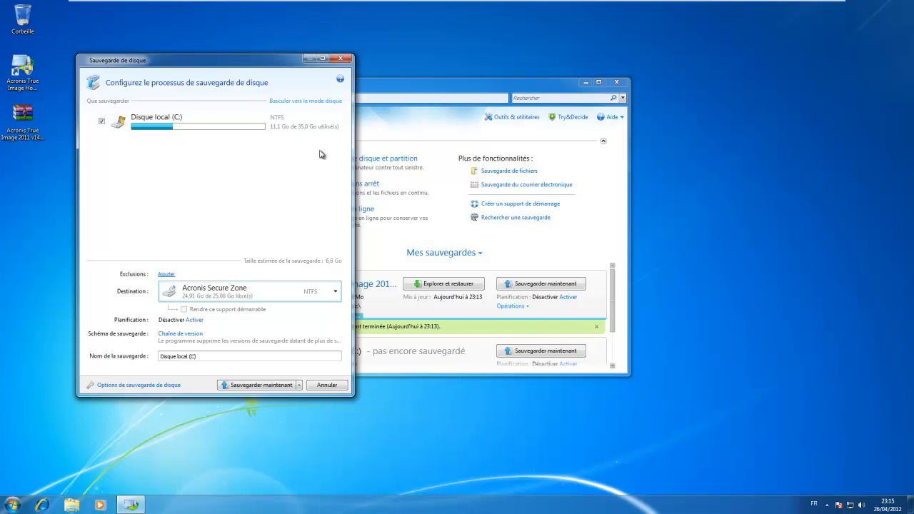
pyautogui.click(333, 387)
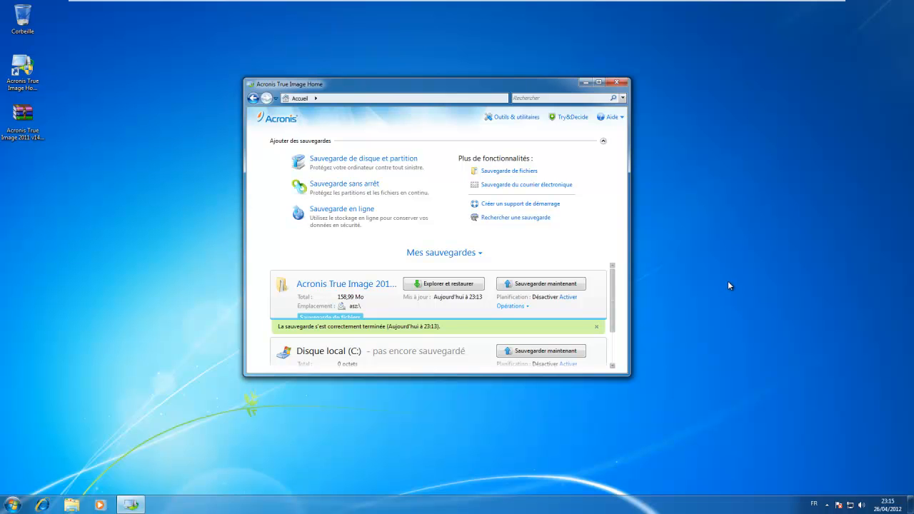
# Explore the Acronis True Image 2011 file backup and browse through C: and Users to the Desktop folder containing the RAR archive.
pyautogui.click(455, 284)
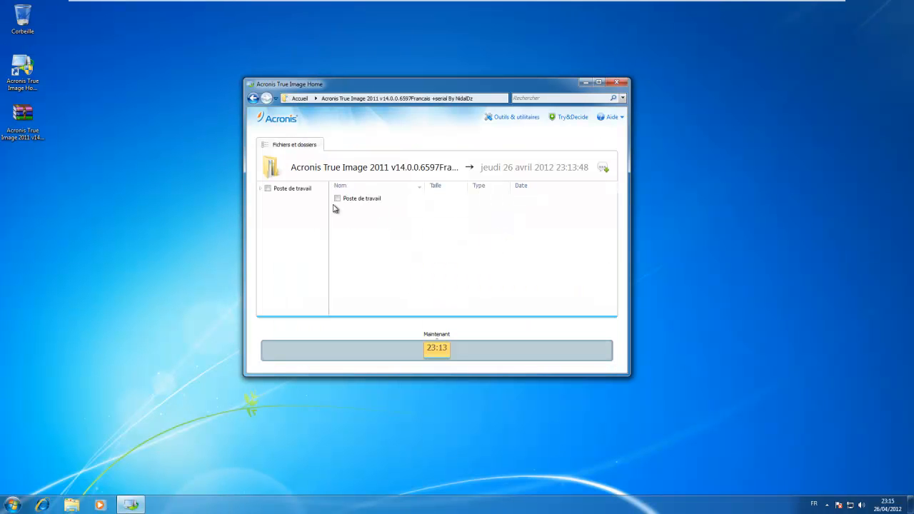
pyautogui.click(338, 196)
pyautogui.doubleClick(351, 200)
pyautogui.doubleClick(357, 200)
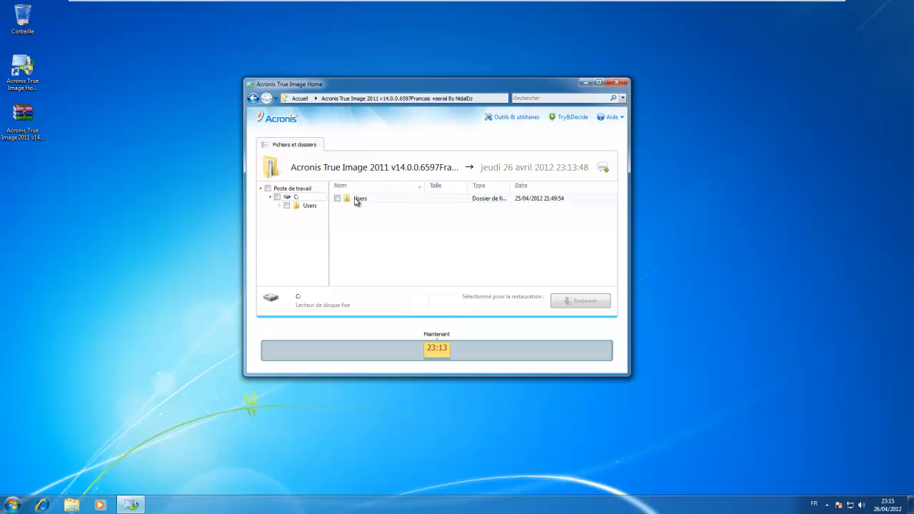
pyautogui.doubleClick(372, 200)
pyautogui.doubleClick(369, 200)
pyautogui.doubleClick(371, 200)
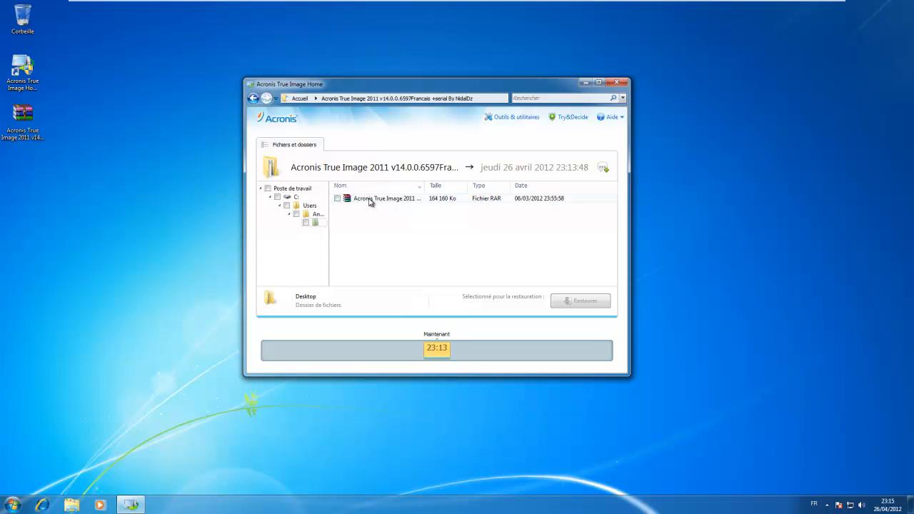
# Mark the RAR archive in the Desktop folder for restoration, leave it unrestored, and review the backup list on the home page.
pyautogui.click(371, 200)
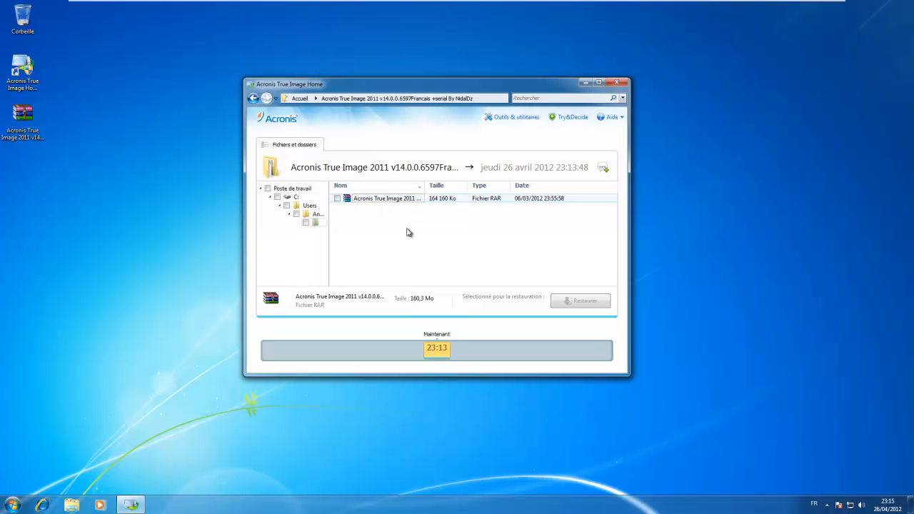
pyautogui.click(337, 198)
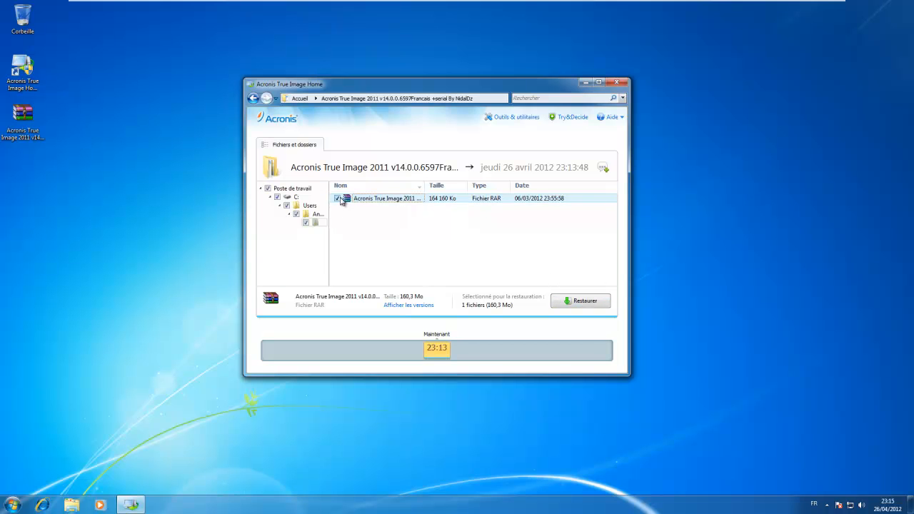
pyautogui.moveTo(510, 84); pyautogui.dragTo(563, 95)
pyautogui.click(353, 113)
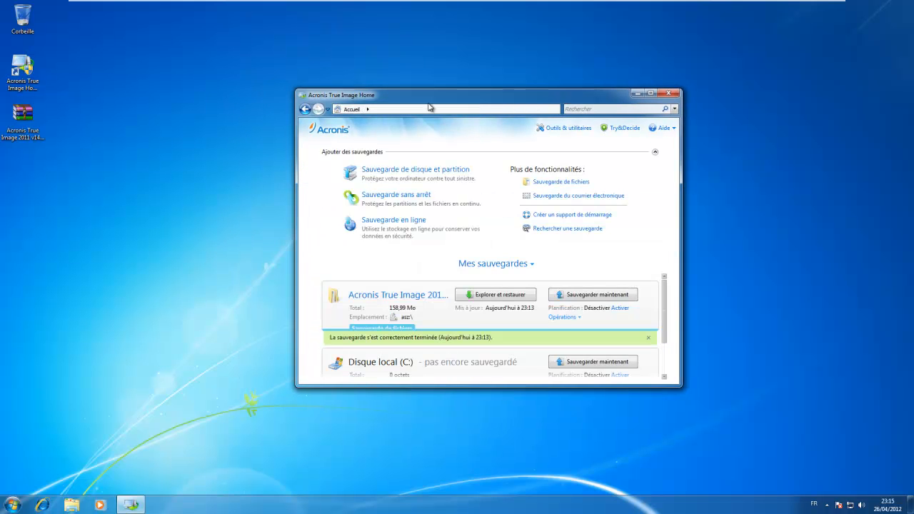
pyautogui.moveTo(440, 100); pyautogui.dragTo(408, 83)
pyautogui.moveTo(634, 280); pyautogui.dragTo(629, 320)
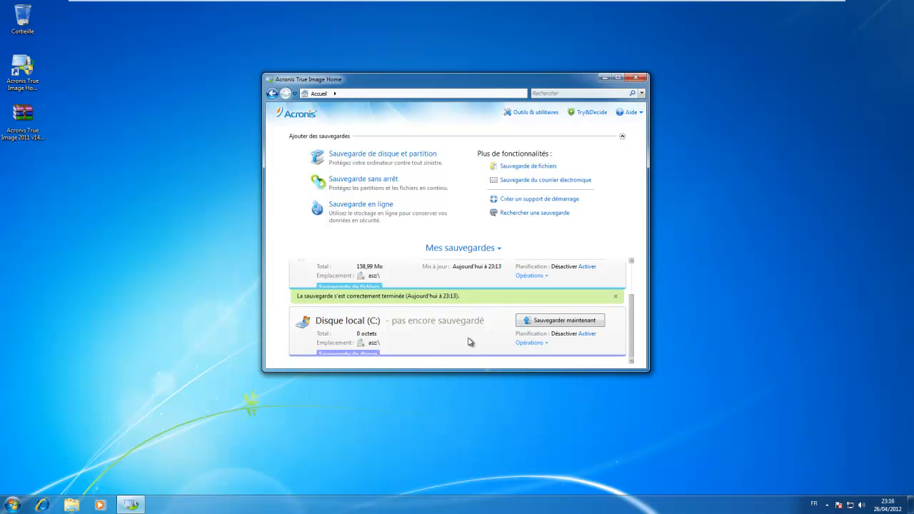
# Activate Acronis Startup Recovery Manager from the tools and utilities, and close Acronis True Image Home.
pyautogui.moveTo(635, 3)
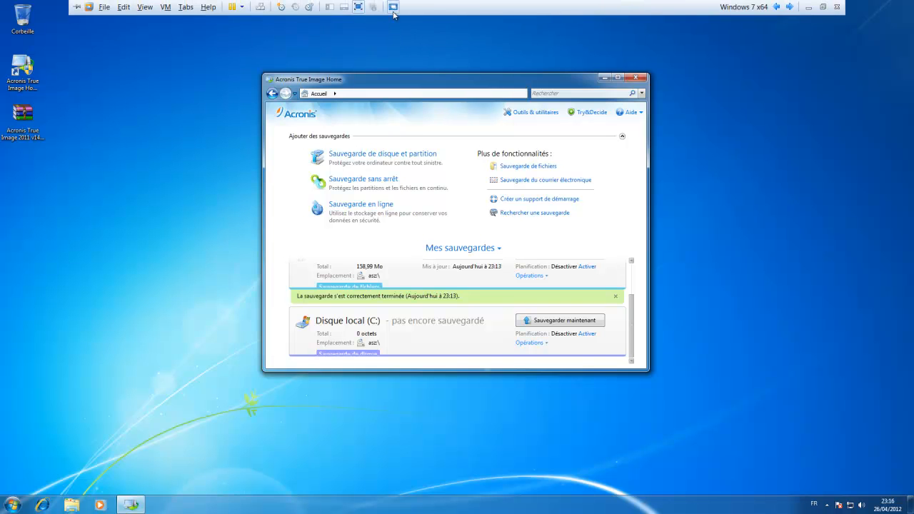
pyautogui.click(542, 117)
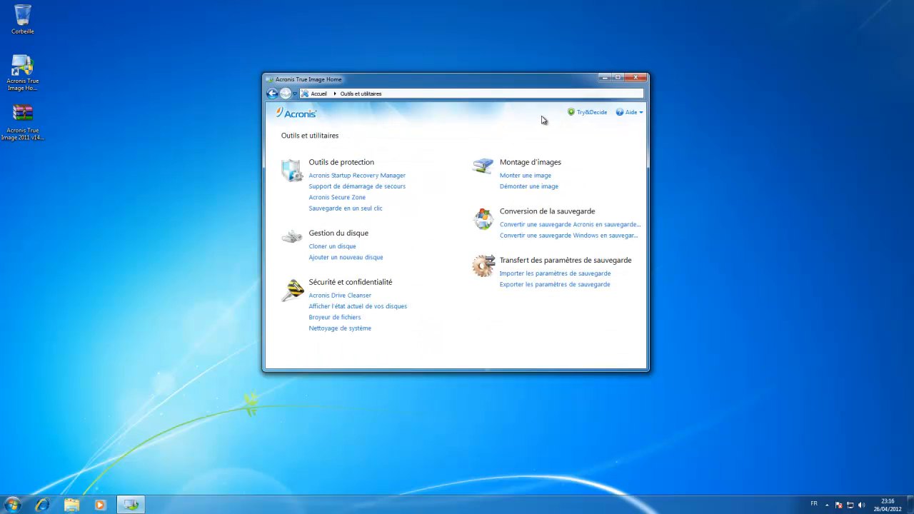
pyautogui.click(384, 178)
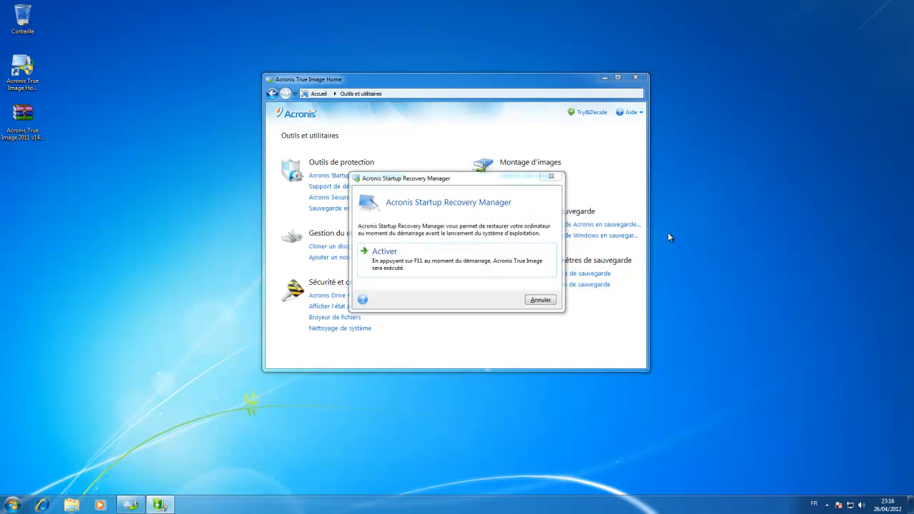
pyautogui.click(507, 262)
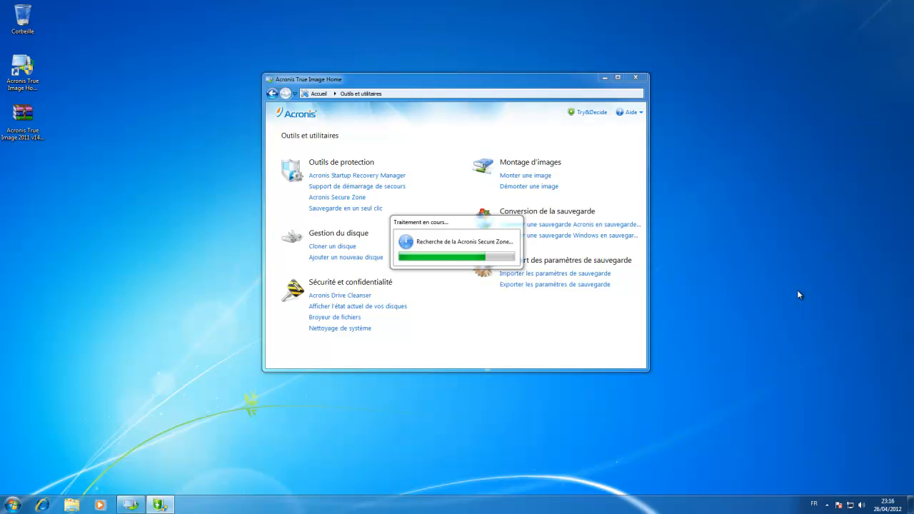
pyautogui.click(551, 260)
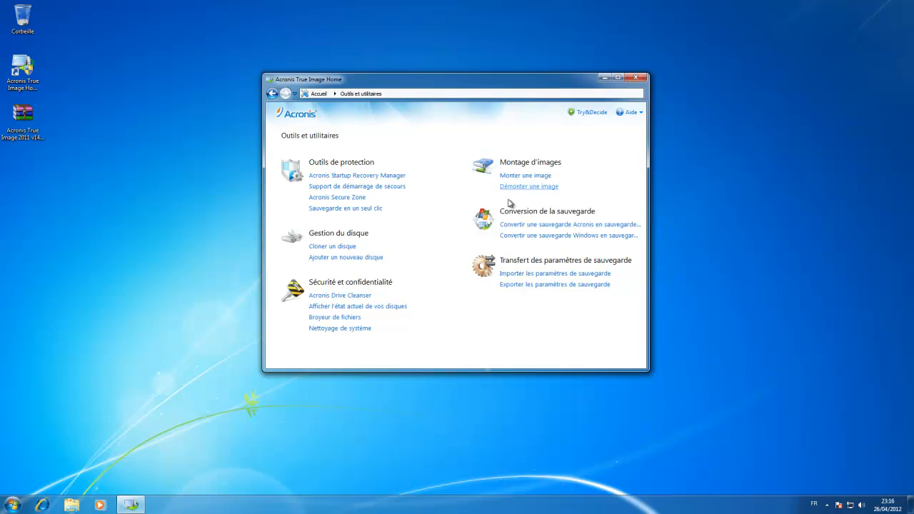
pyautogui.click(635, 77)
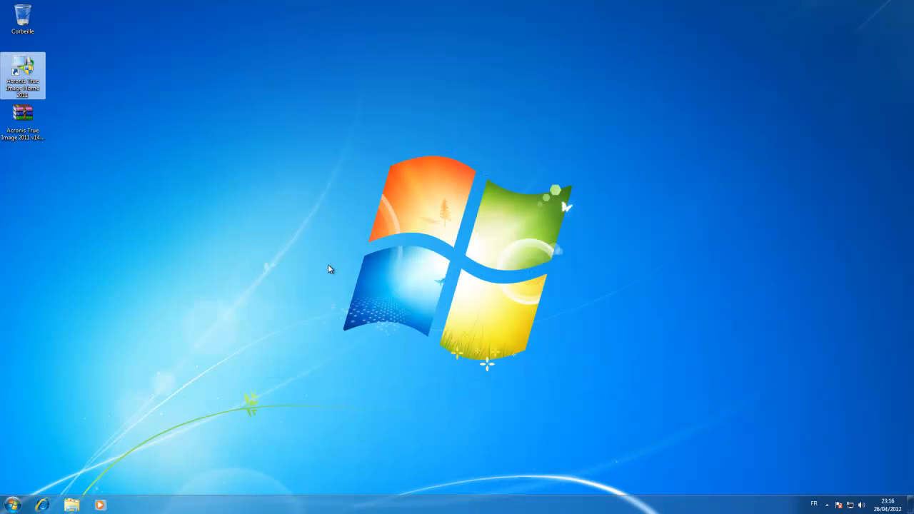
# Restart Windows and enter the Acronis startup recovery manager while the machine boots.
pyautogui.click(13, 505)
pyautogui.click(183, 480)
pyautogui.click(227, 468)
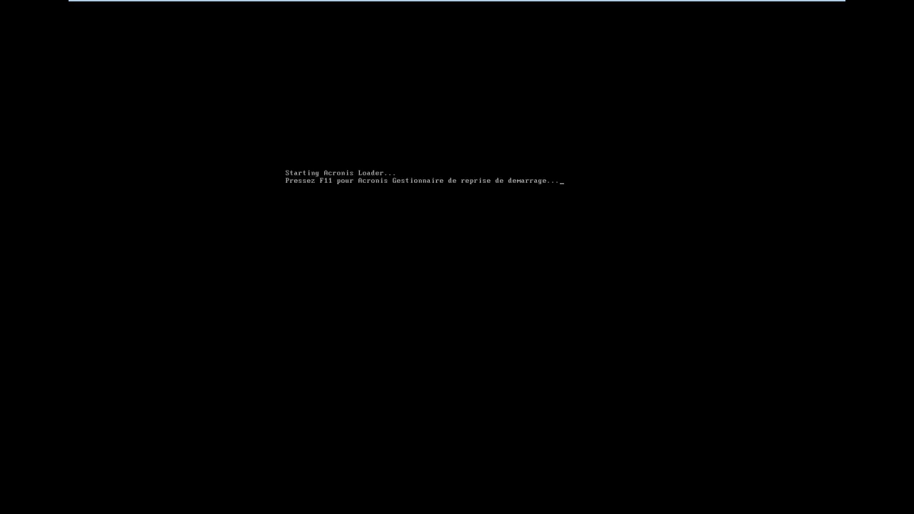
pyautogui.press('F11')
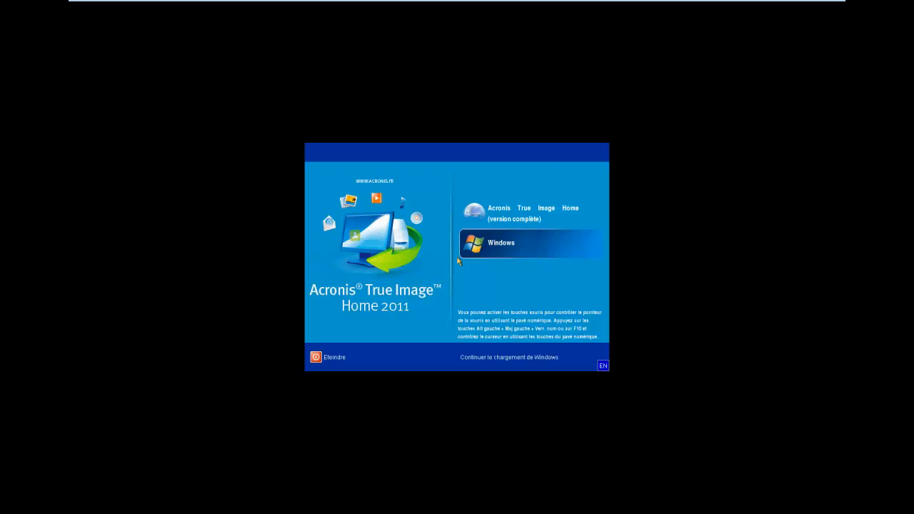
# Start Acronis True Image Home (version complète) from the boot menu instead of Windows.
pyautogui.press('Up')
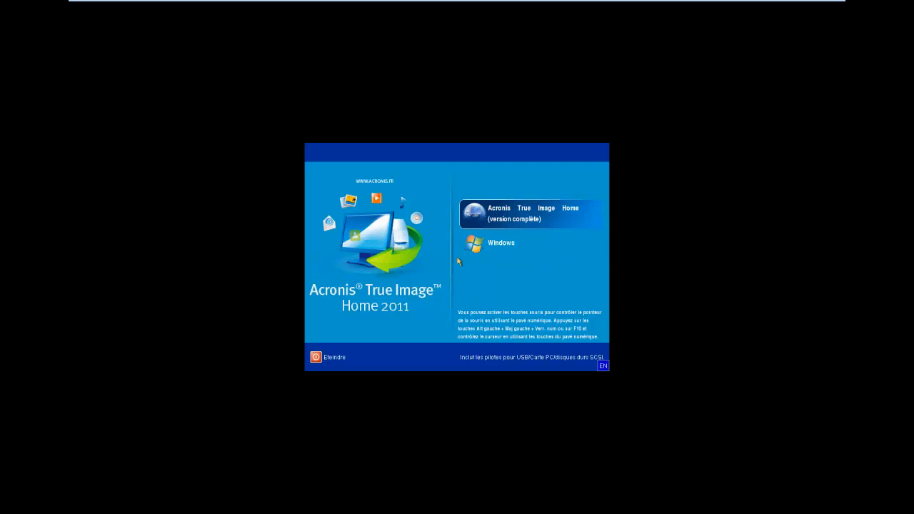
pyautogui.press('Down')
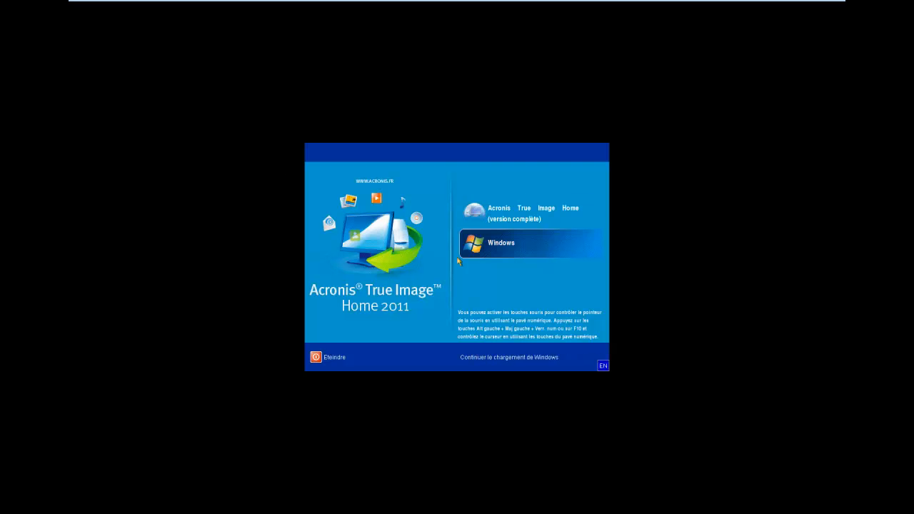
pyautogui.press('Up')
pyautogui.press('Down')
pyautogui.press('Up')
pyautogui.press('Down')
pyautogui.press('Up')
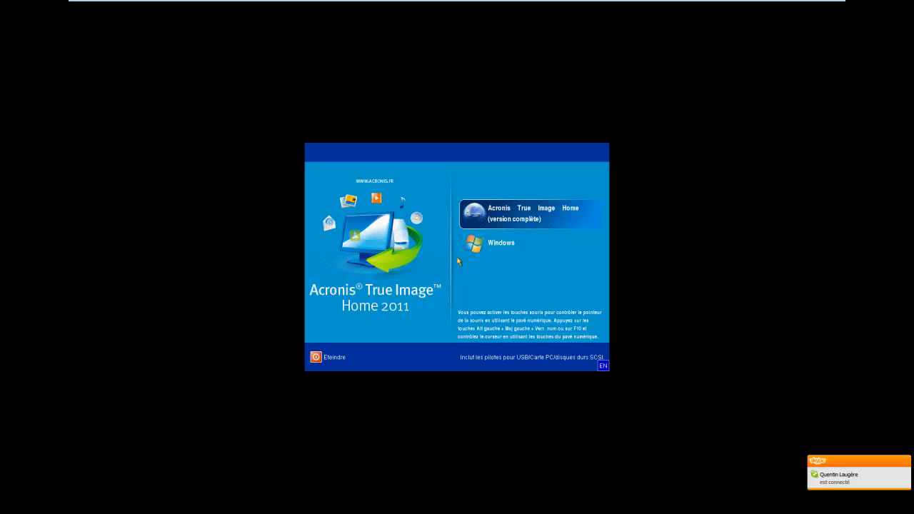
pyautogui.press('Return')
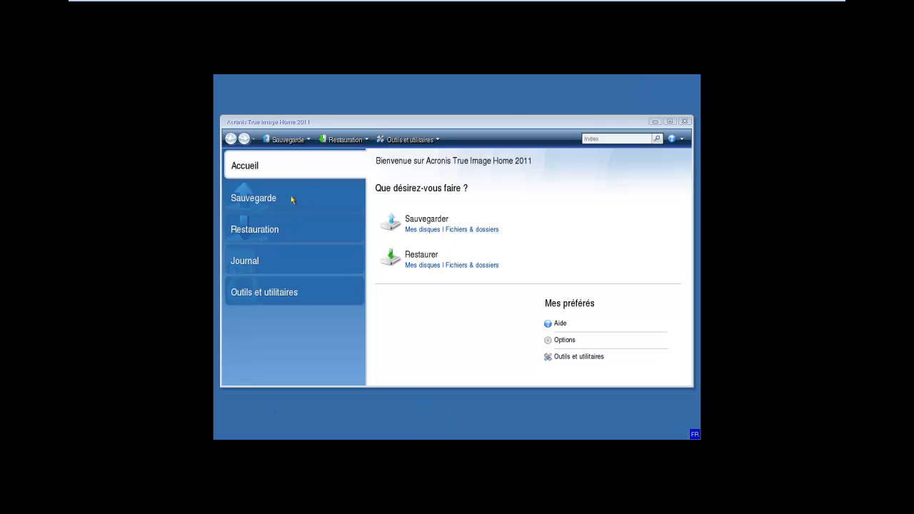
# Look through the Sauvegarde and Restauration pages, and view the disk restoration wizard without restoring anything.
pyautogui.click(247, 204)
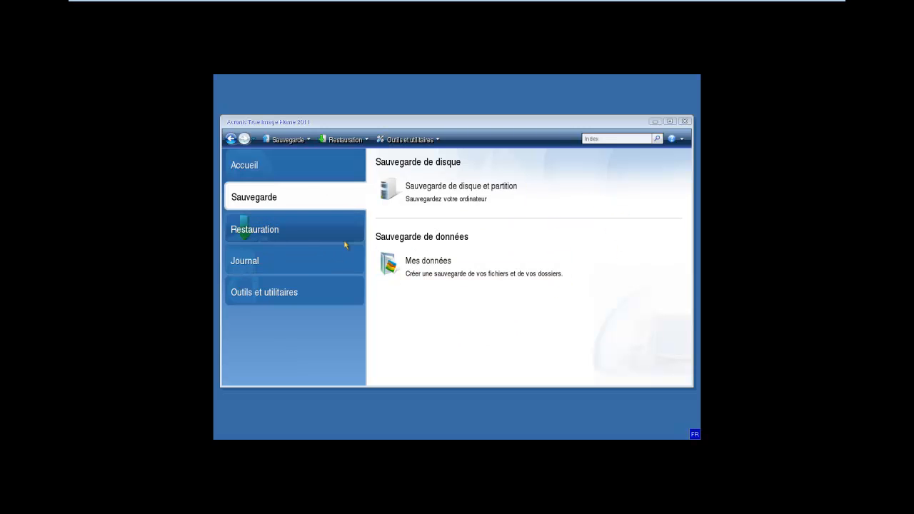
pyautogui.click(253, 232)
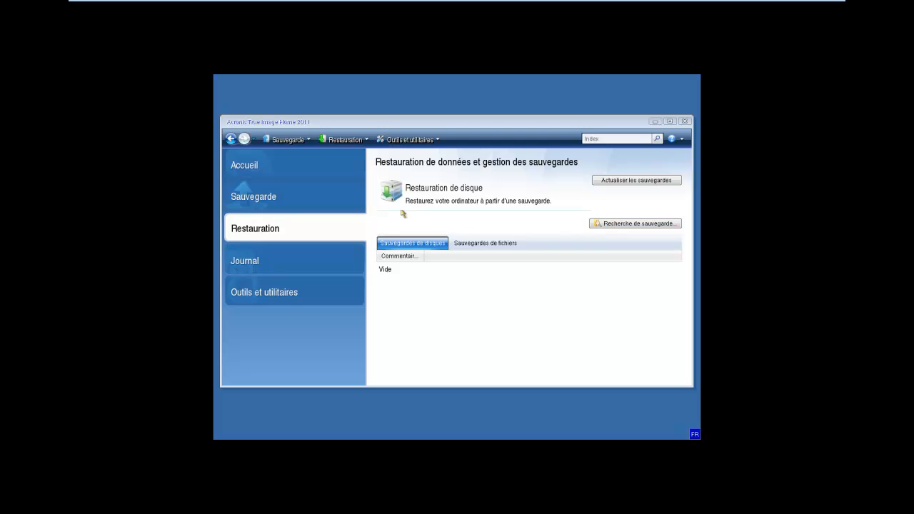
pyautogui.click(473, 204)
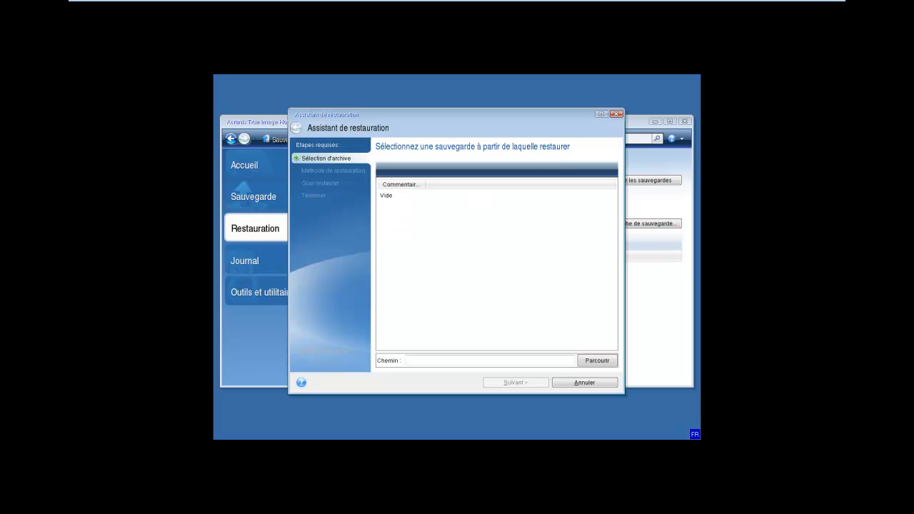
pyautogui.click(616, 113)
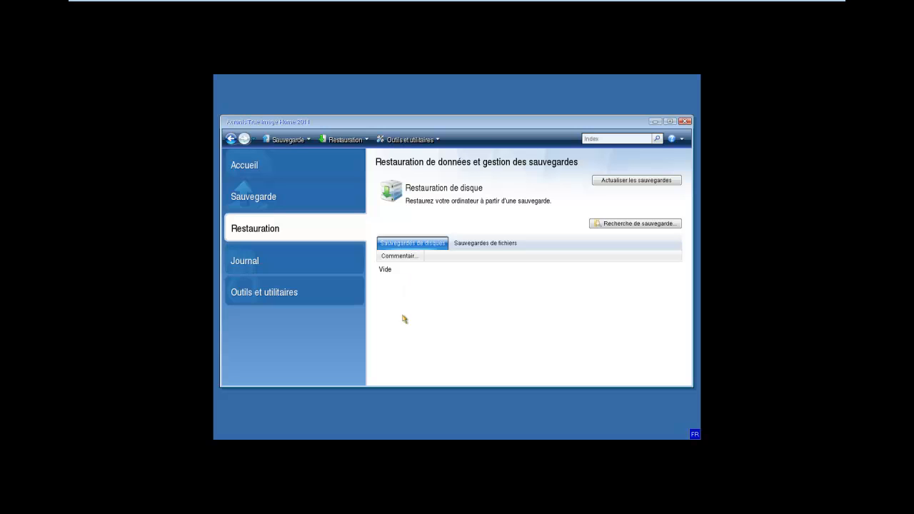
pyautogui.click(477, 244)
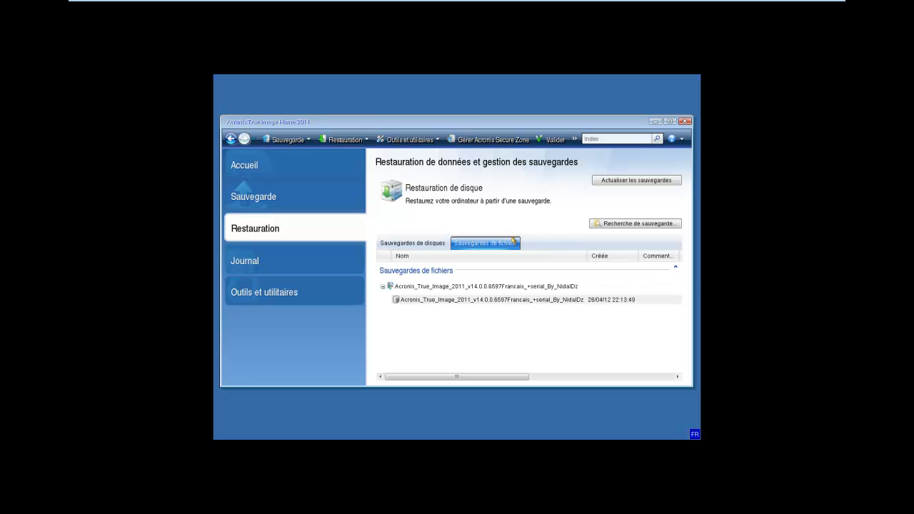
pyautogui.click(461, 301)
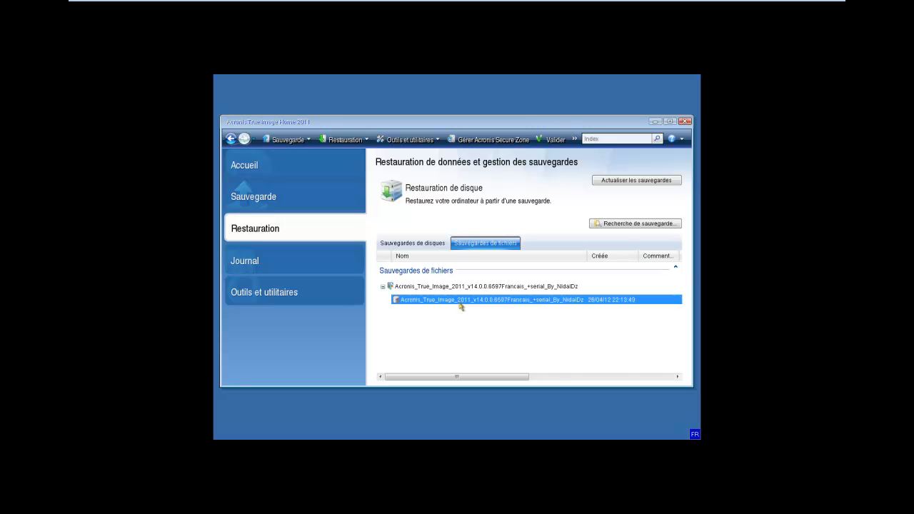
pyautogui.rightClick(460, 306)
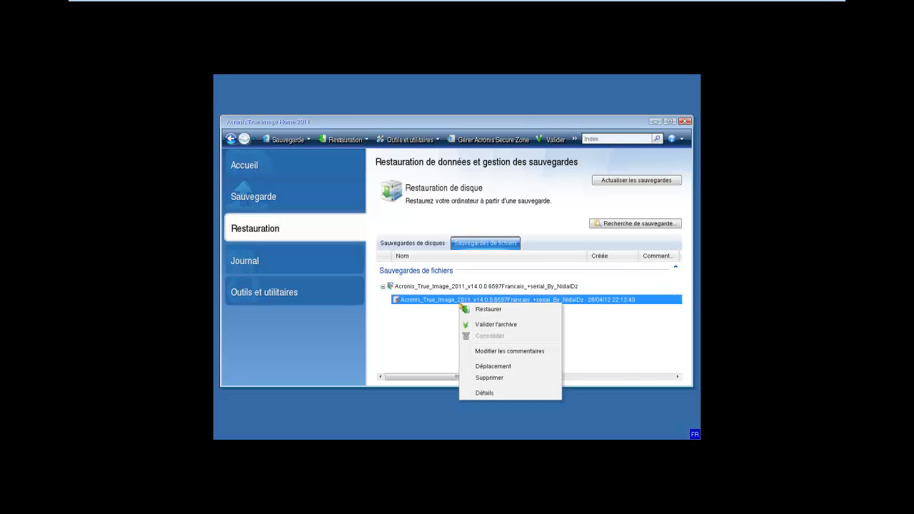
pyautogui.click(511, 313)
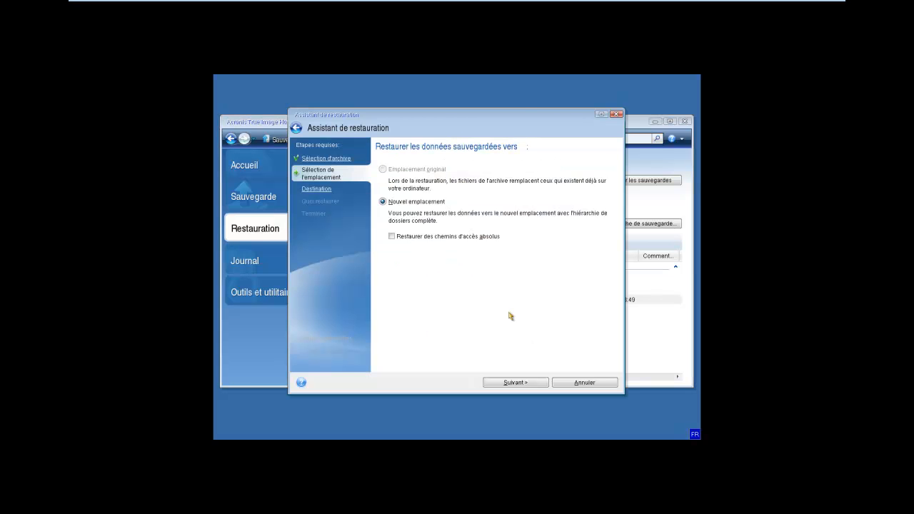
pyautogui.click(586, 382)
pyautogui.click(418, 242)
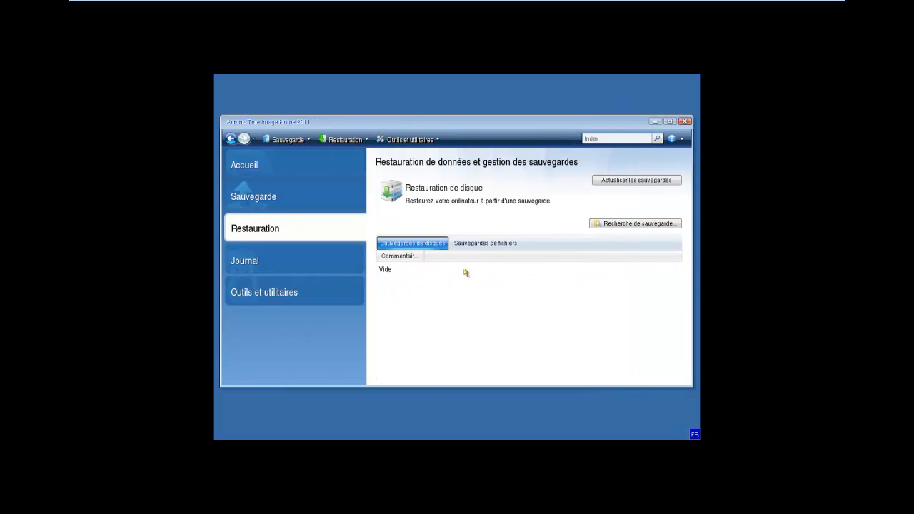
# Start restoring the Acronis True Image 2011 file backup, and accept a new location without absolute paths.
pyautogui.click(480, 245)
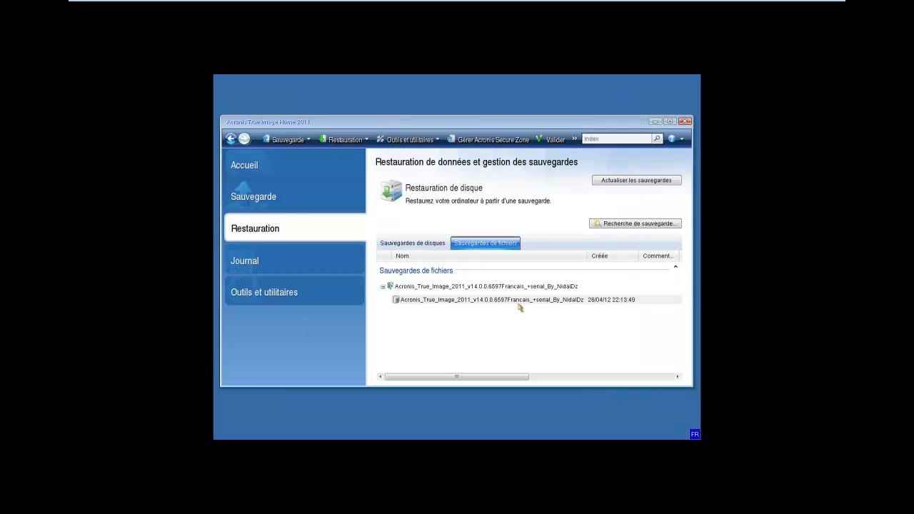
pyautogui.rightClick(443, 300)
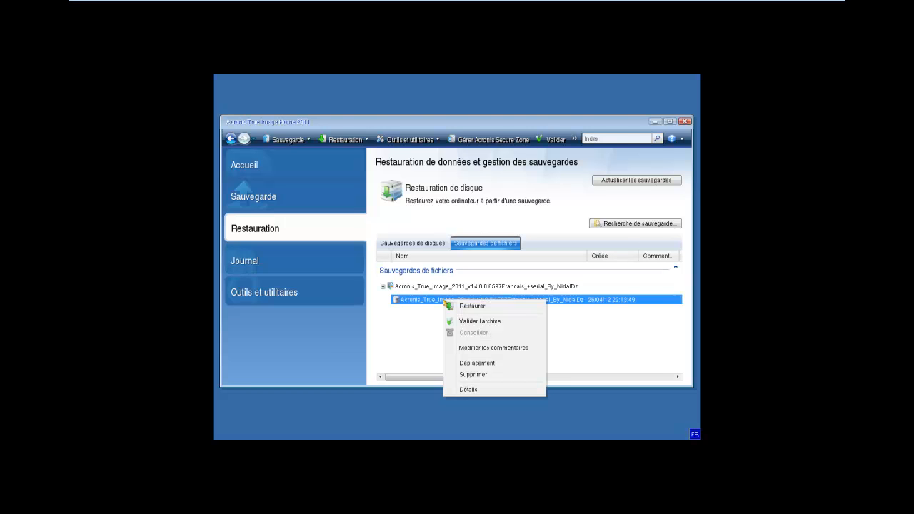
pyautogui.click(487, 310)
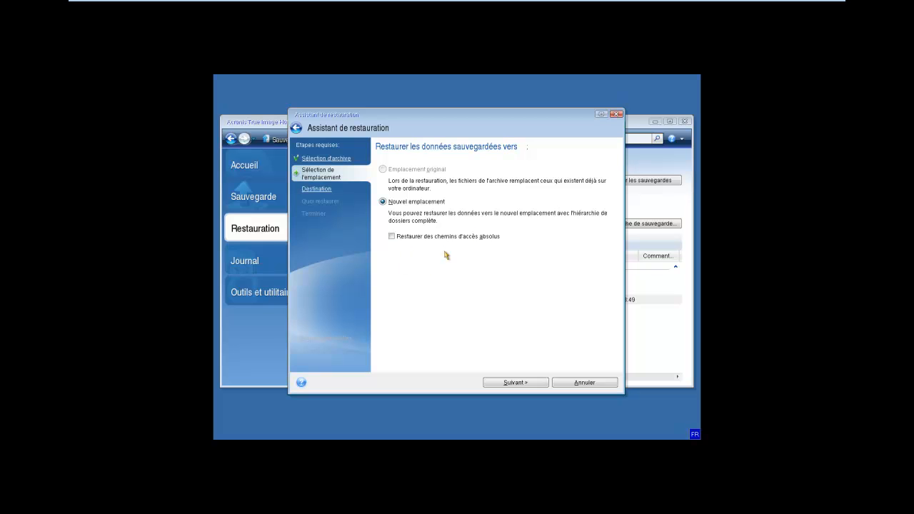
pyautogui.click(514, 382)
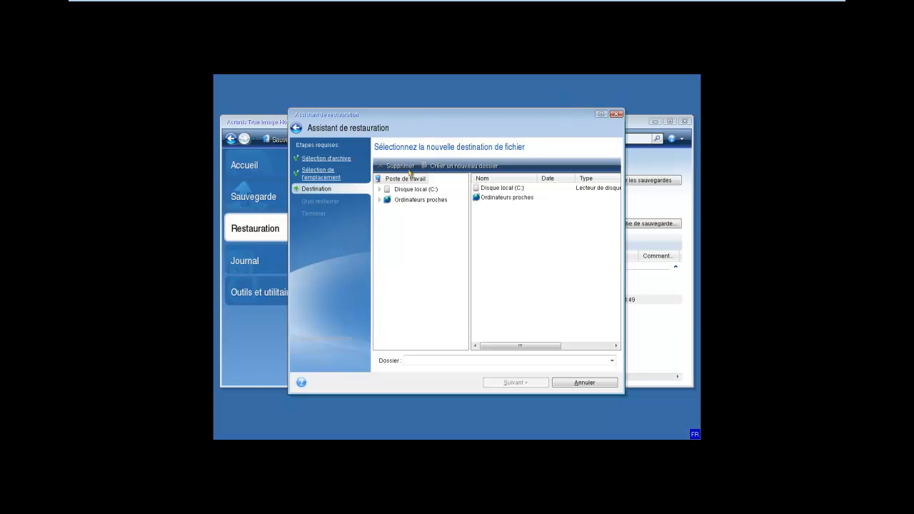
# Set the user's Desktop folder under C:\Users as restore destination, and select the Acronis True Image 2011 archive as the file to restore.
pyautogui.click(428, 189)
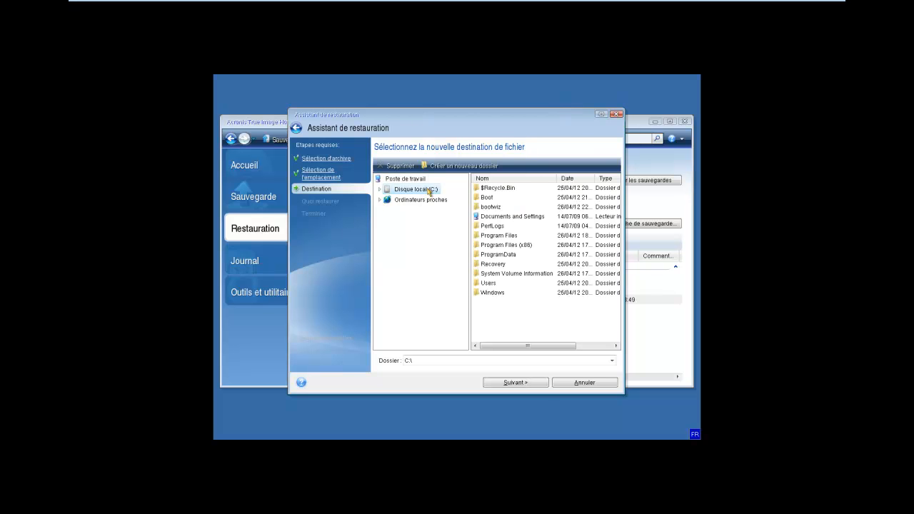
pyautogui.doubleClick(508, 283)
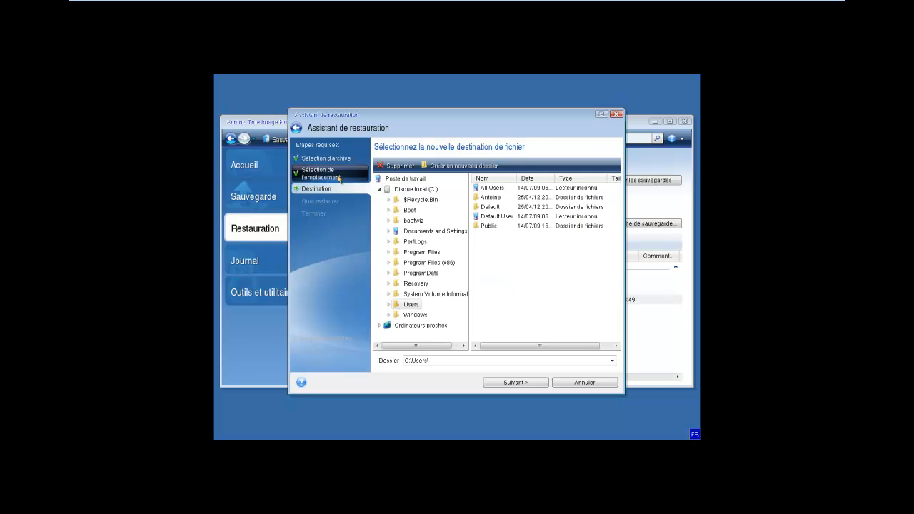
pyautogui.doubleClick(511, 199)
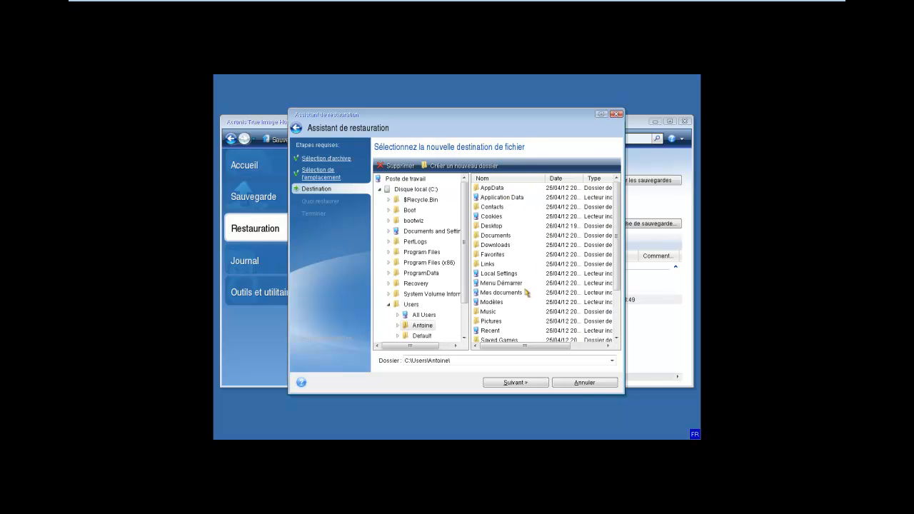
pyautogui.doubleClick(482, 227)
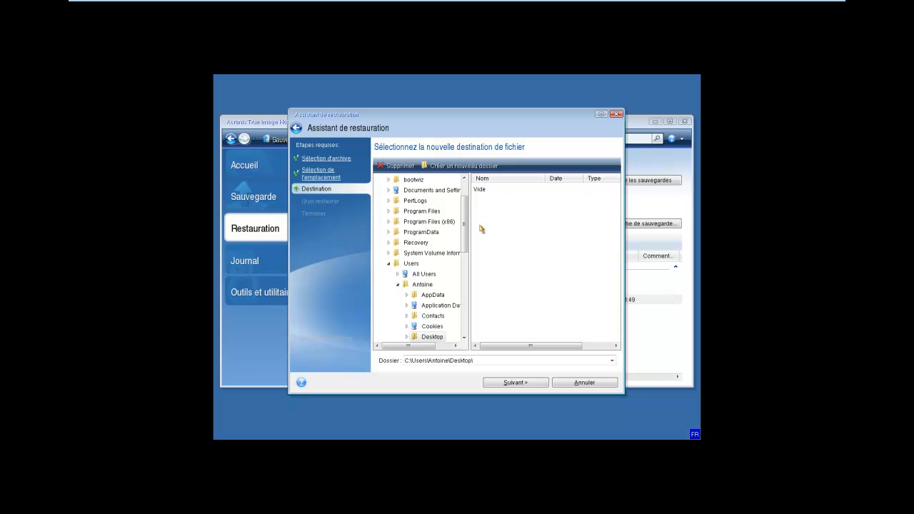
pyautogui.click(516, 382)
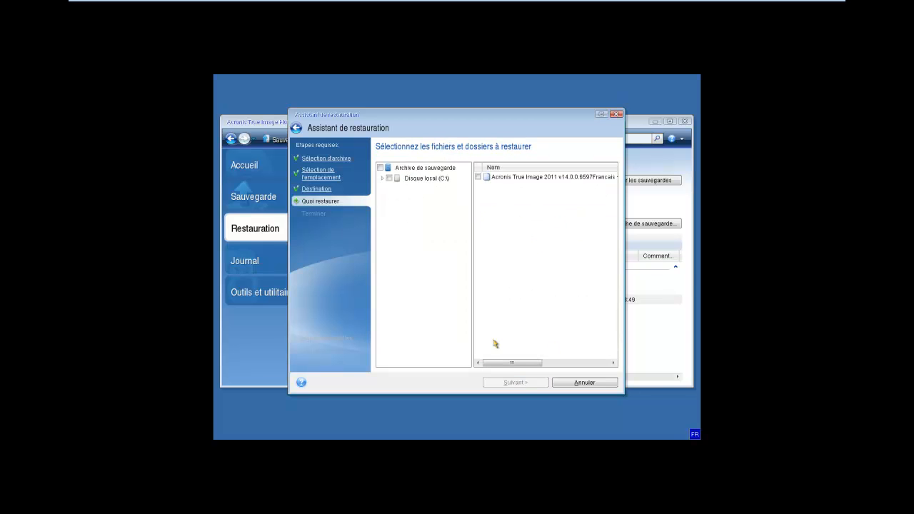
pyautogui.click(478, 177)
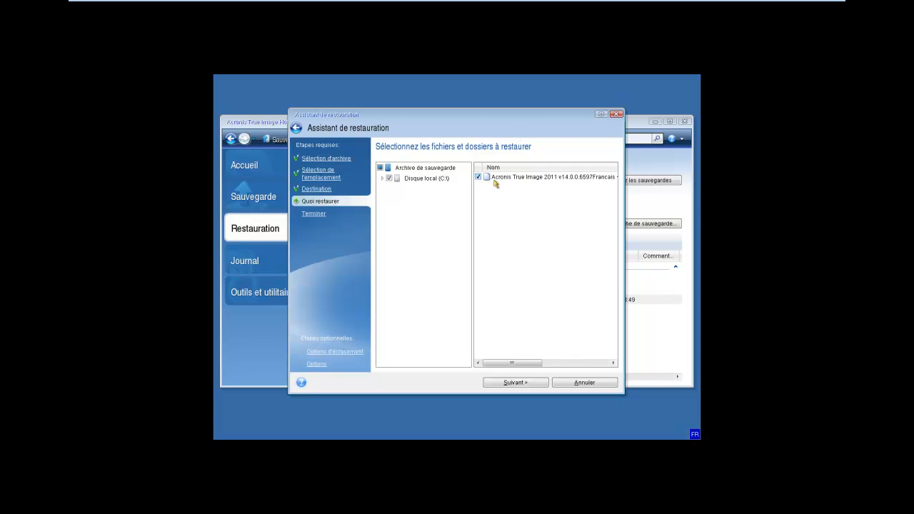
# Run the restoration of the Acronis True Image 2011 archive from the wizard and dismiss the completion message.
pyautogui.click(529, 385)
pyautogui.click(529, 383)
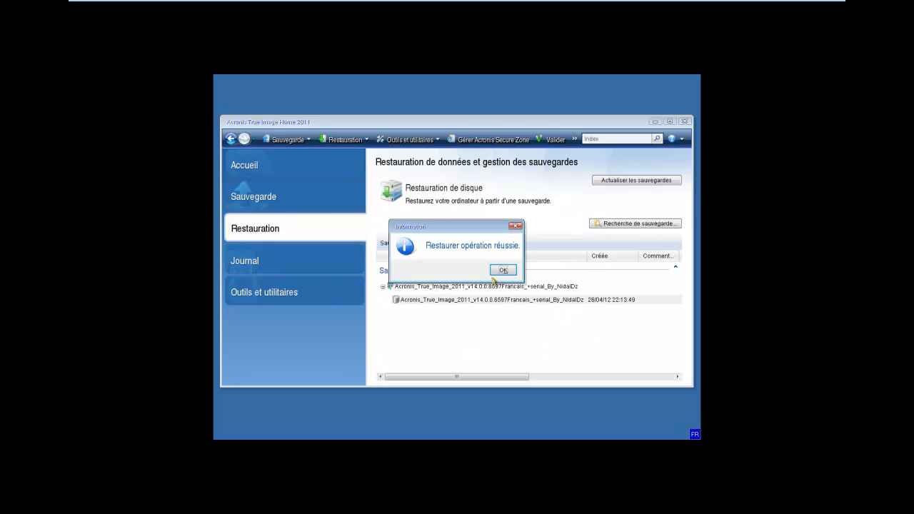
pyautogui.click(504, 271)
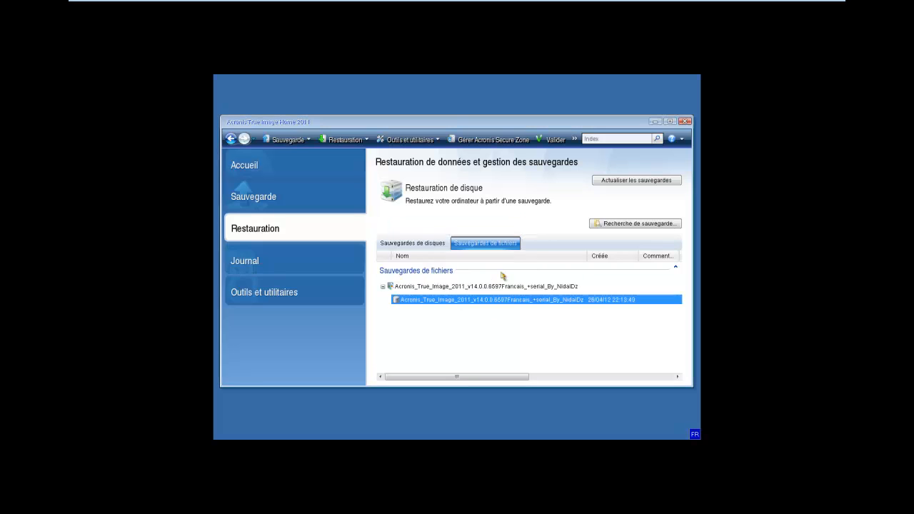
# Review the restore events in the Journal and the tools under Outils et utilitaires, and exit the boot environment to restart into Windows.
pyautogui.click(264, 253)
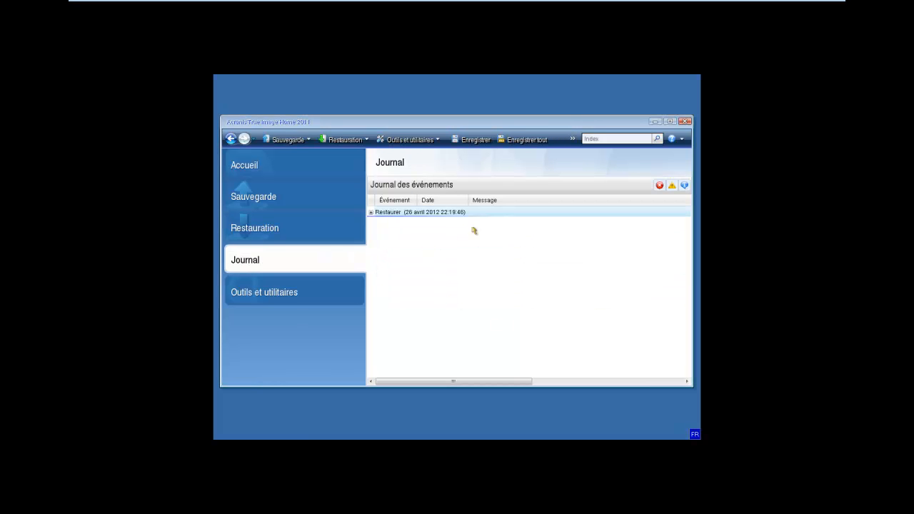
pyautogui.click(419, 214)
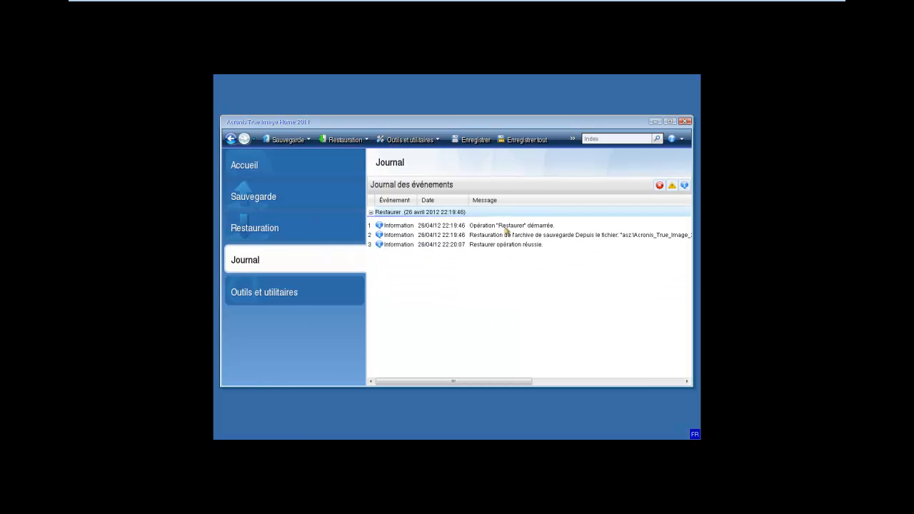
pyautogui.click(416, 214)
pyautogui.click(260, 300)
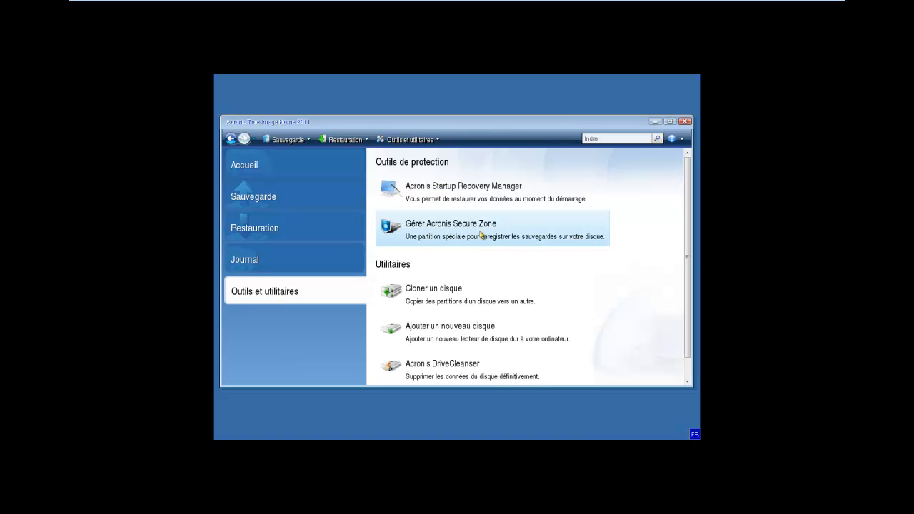
pyautogui.scroll(-4, 564, 352)
pyautogui.scroll(3, 565, 347)
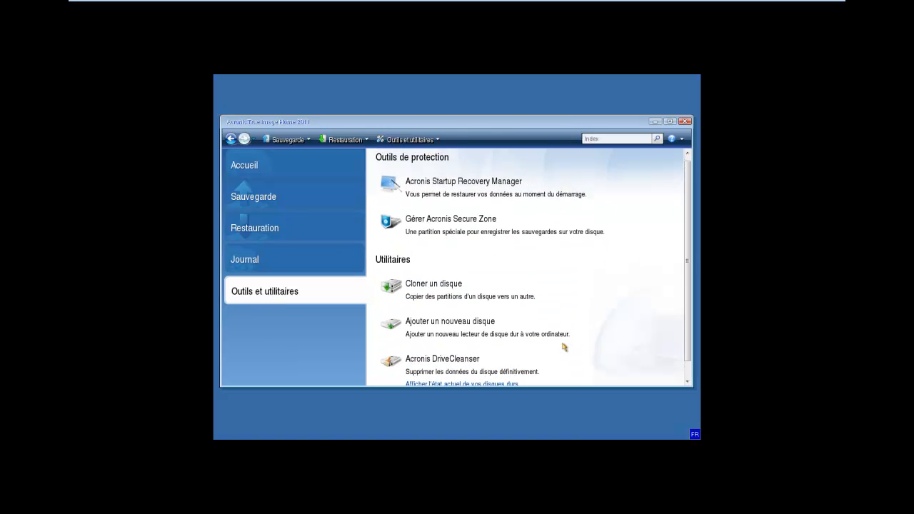
pyautogui.click(257, 169)
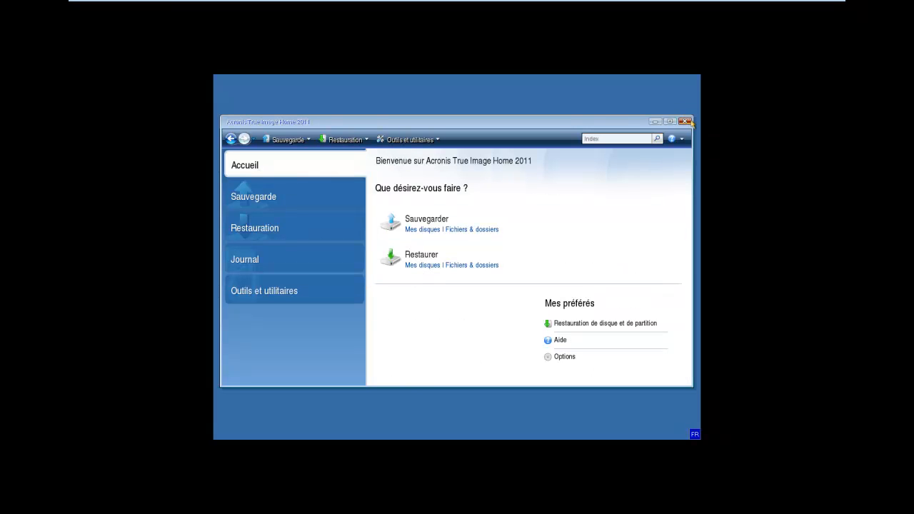
pyautogui.click(685, 122)
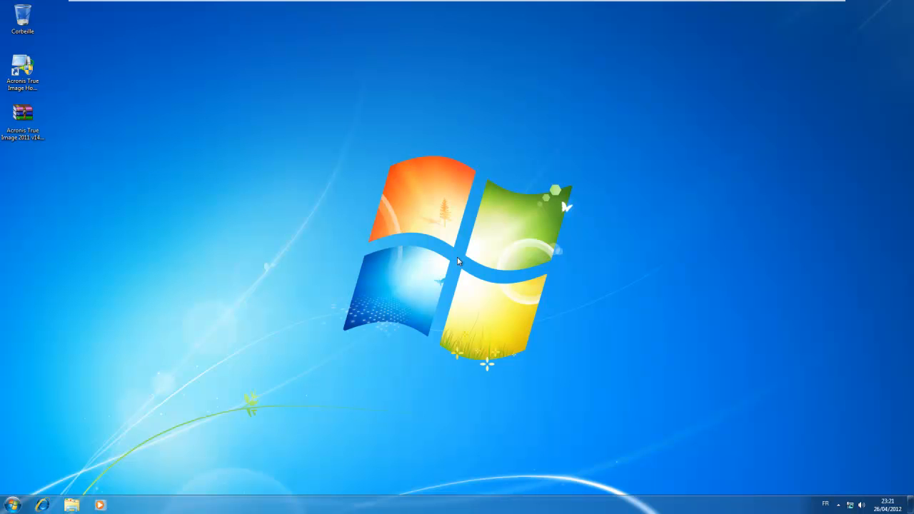
# Check the contents of the restored desktop archive in WinRAR, and launch Acronis True Image Home 2011 with permission to make changes.
pyautogui.doubleClick(32, 120)
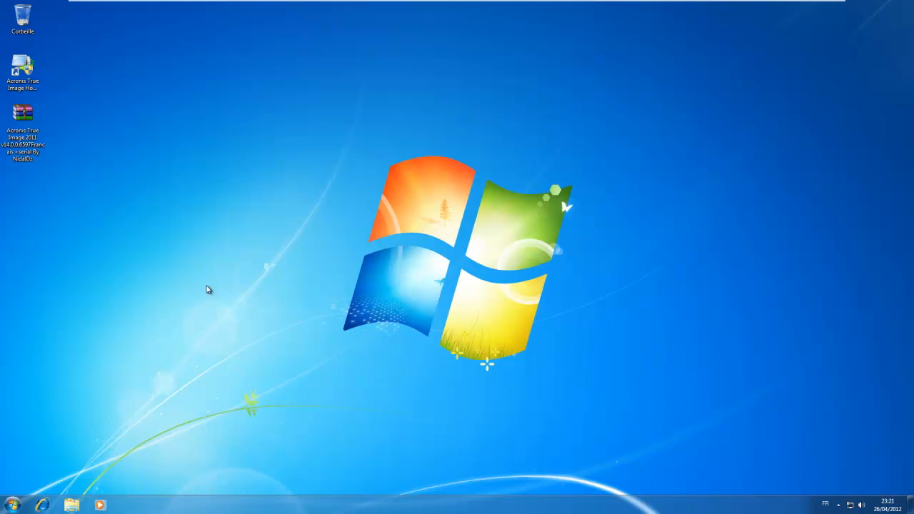
pyautogui.doubleClick(30, 82)
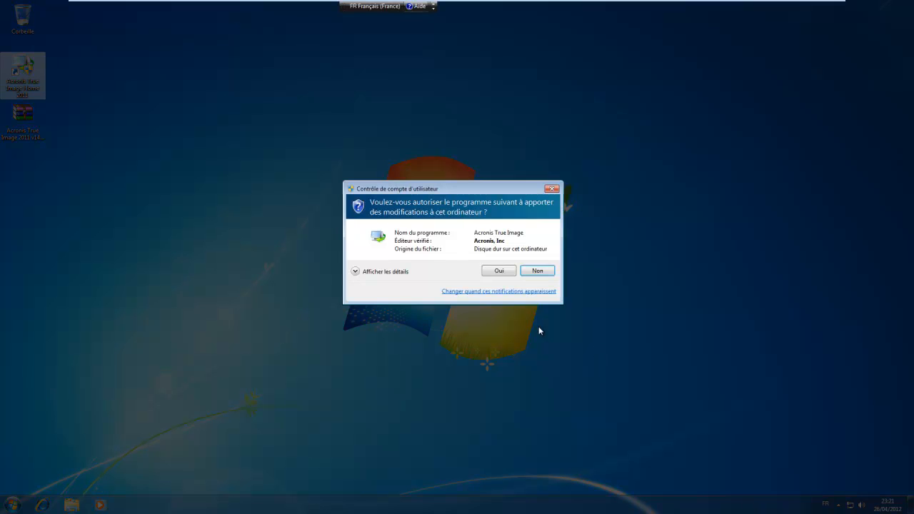
pyautogui.click(499, 270)
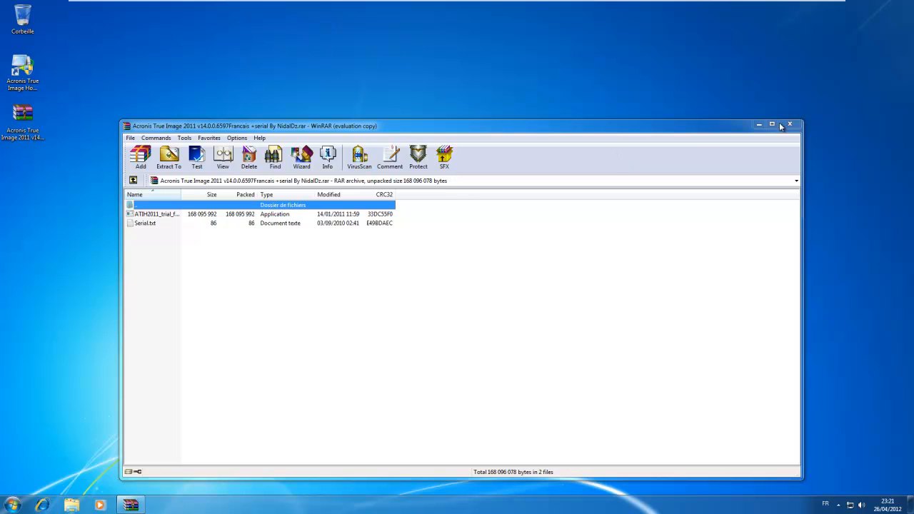
pyautogui.click(789, 127)
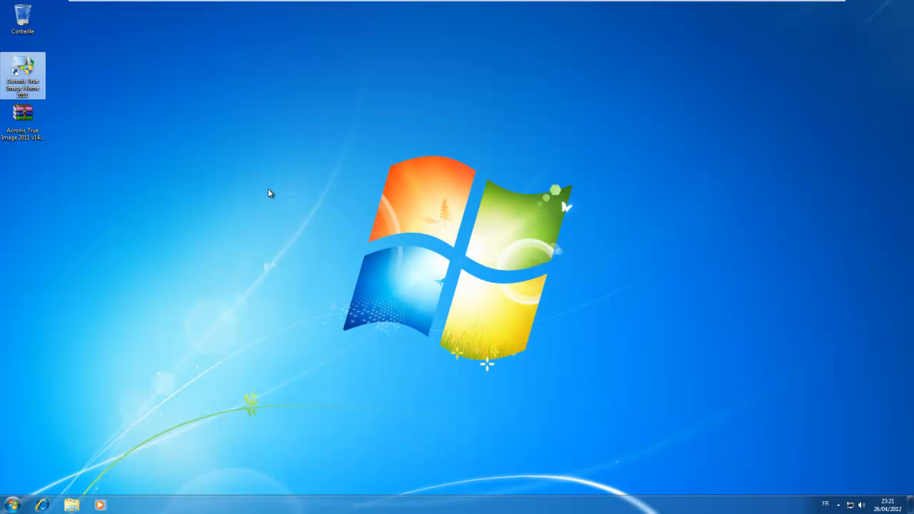
# Delete all versions and settings of the Acronis True Image 2011 file backup, and close Acronis True Image Home.
pyautogui.click(838, 505)
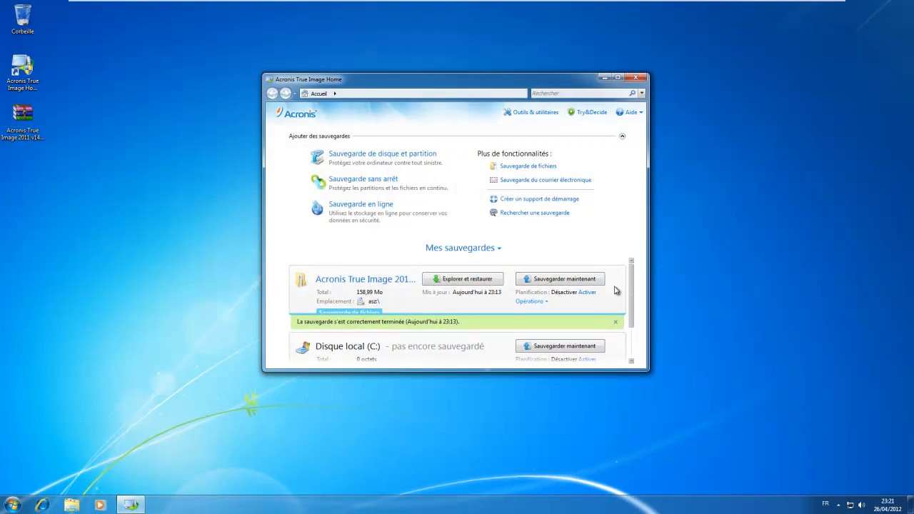
pyautogui.scroll(-2, 630, 283)
pyautogui.scroll(2, 628, 303)
pyautogui.click(537, 303)
pyautogui.click(535, 333)
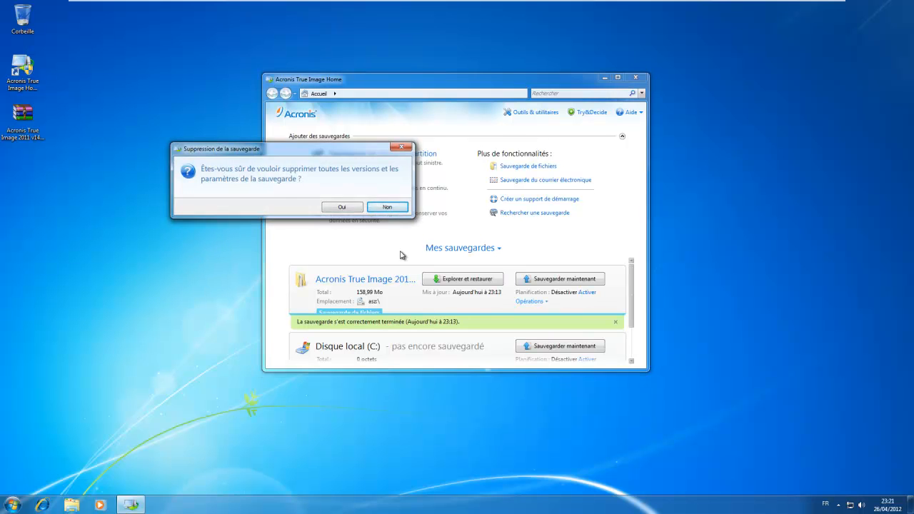
pyautogui.click(342, 206)
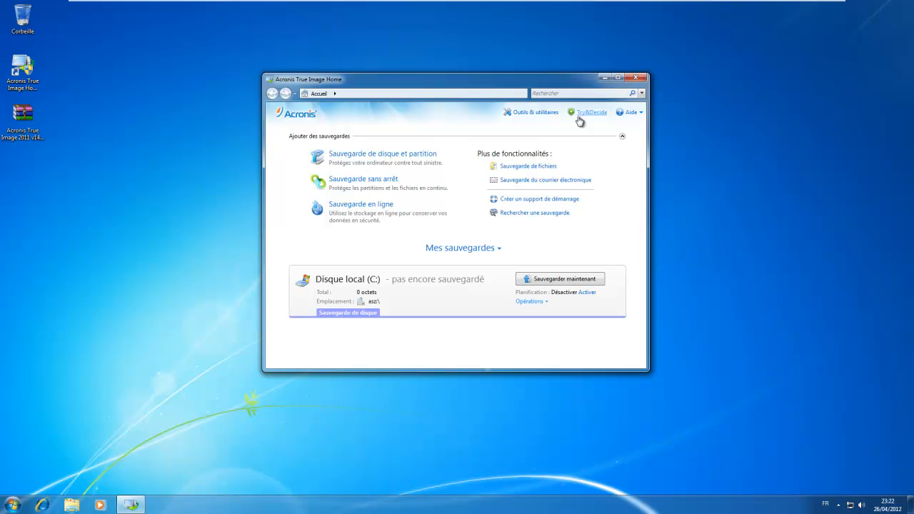
pyautogui.click(636, 78)
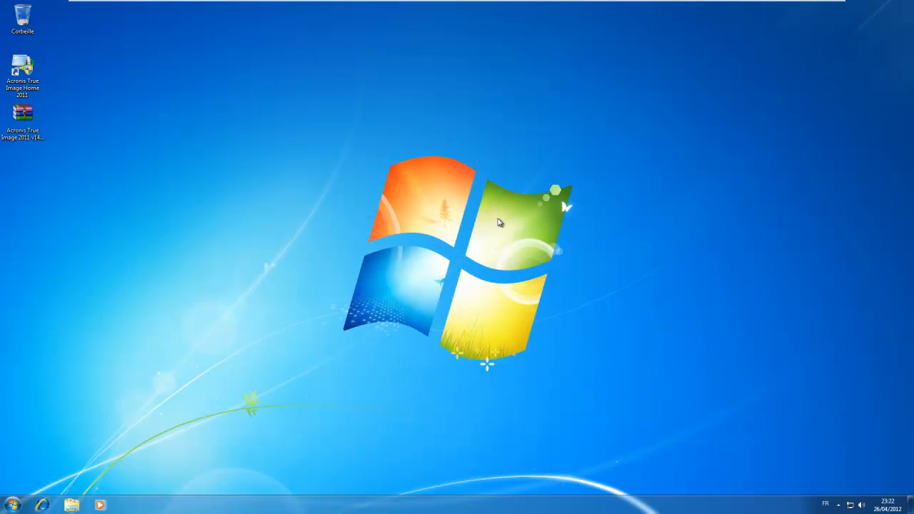